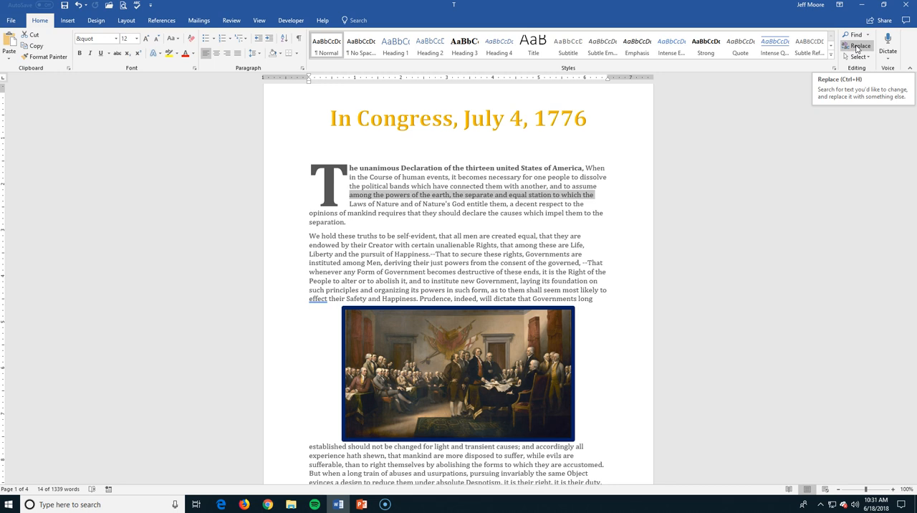
Look over the paragraphs on the second page that begin with "He"
left_click(857, 47)
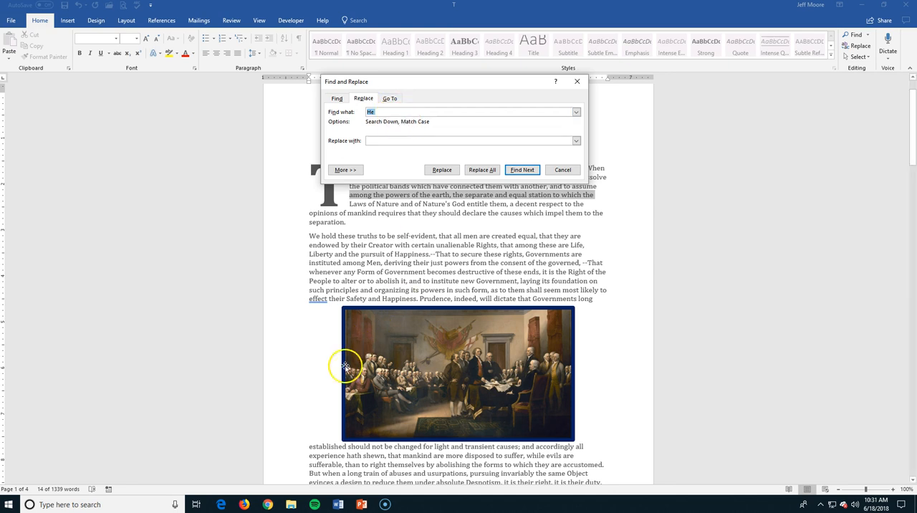
left_click(560, 170)
scroll(334, 367, "down", 3)
scroll(334, 367, "down", 12)
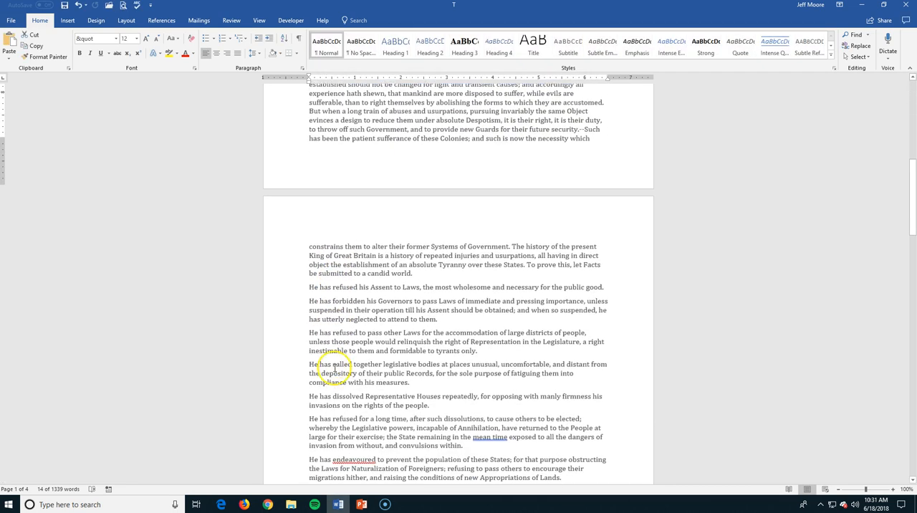
scroll(333, 321, "down", 1)
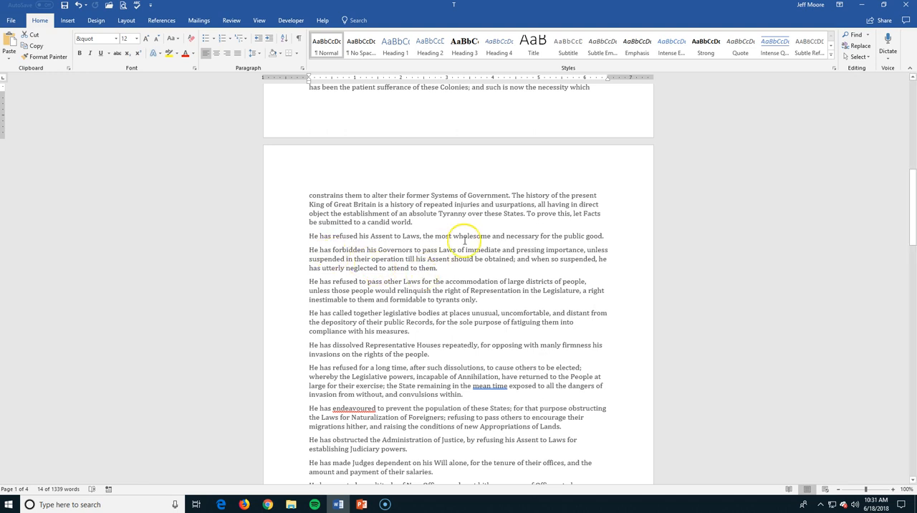
scroll(464, 241, "up", 2)
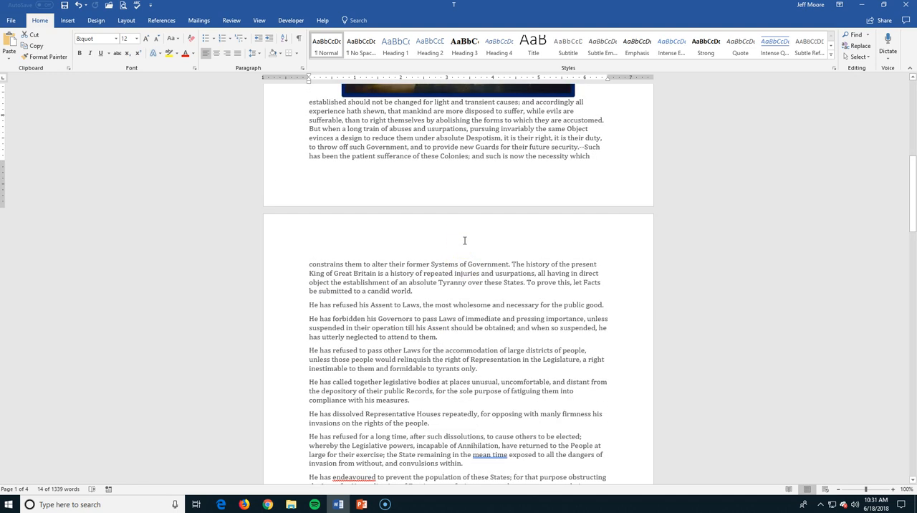
Set up a replacement with "he" as the text to find and "That Jerk" as the replacement text
left_click(852, 45)
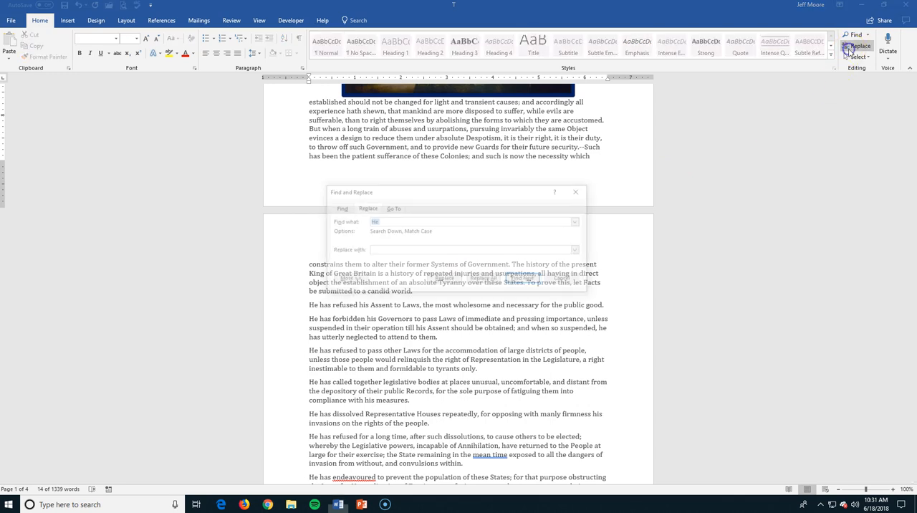
left_click(396, 219)
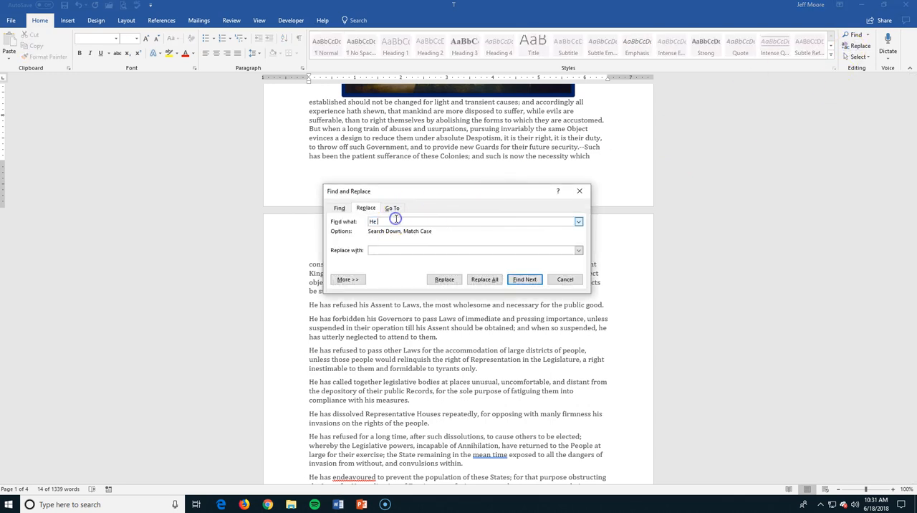
key("BackSpace")
key("BackSpace")
key("BackSpace")
type("he")
left_click(393, 252)
type("That Jerk")
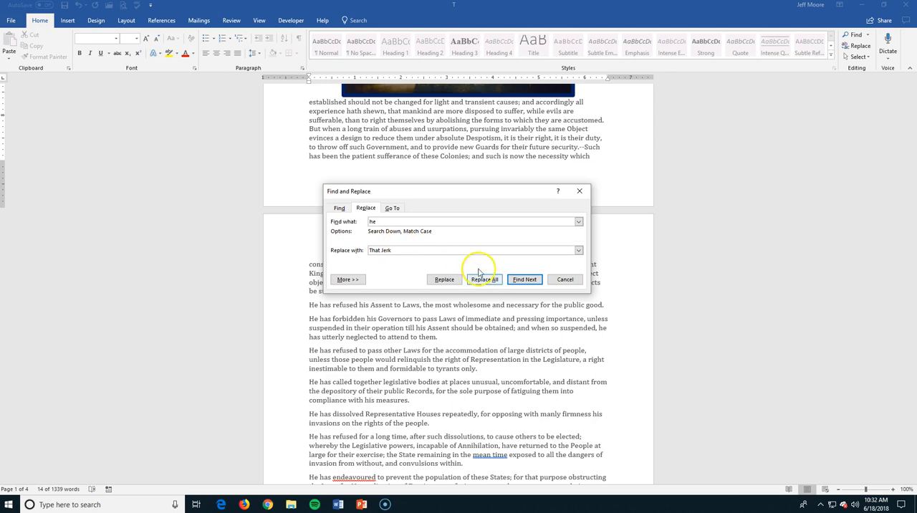
Replace all occurrences of "he" with "That Jerk" in the selection and the rest of the document
left_click(453, 284)
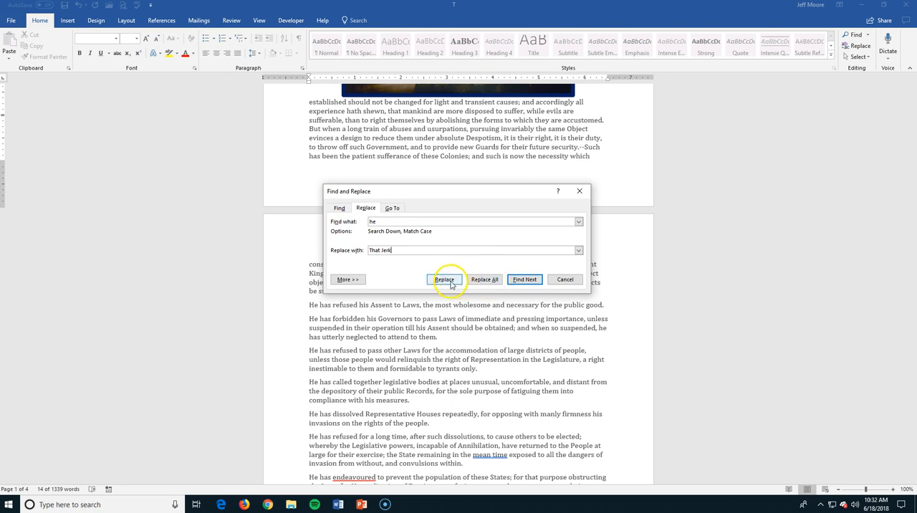
left_click(487, 281)
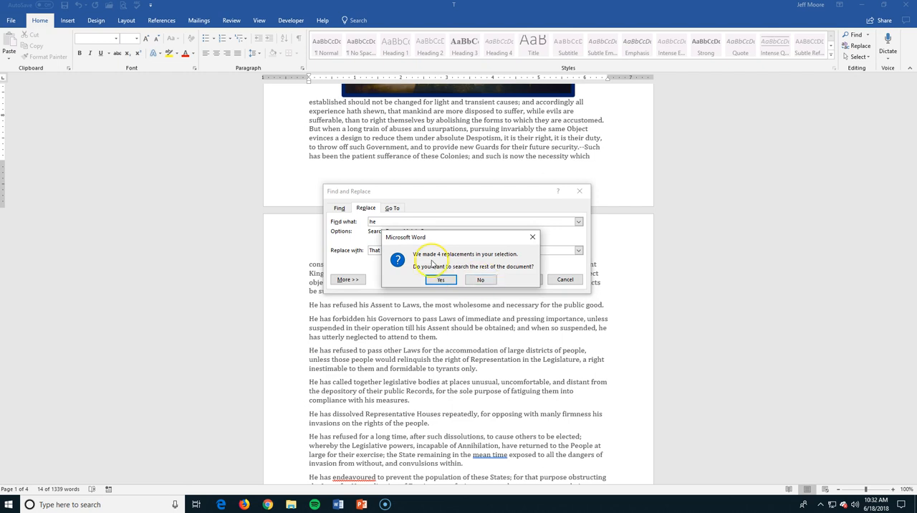
left_click(441, 280)
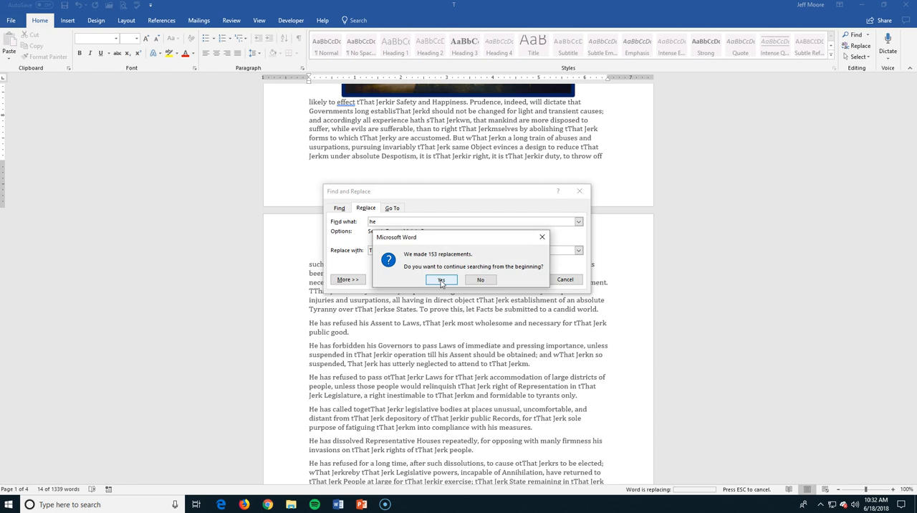
left_click(440, 280)
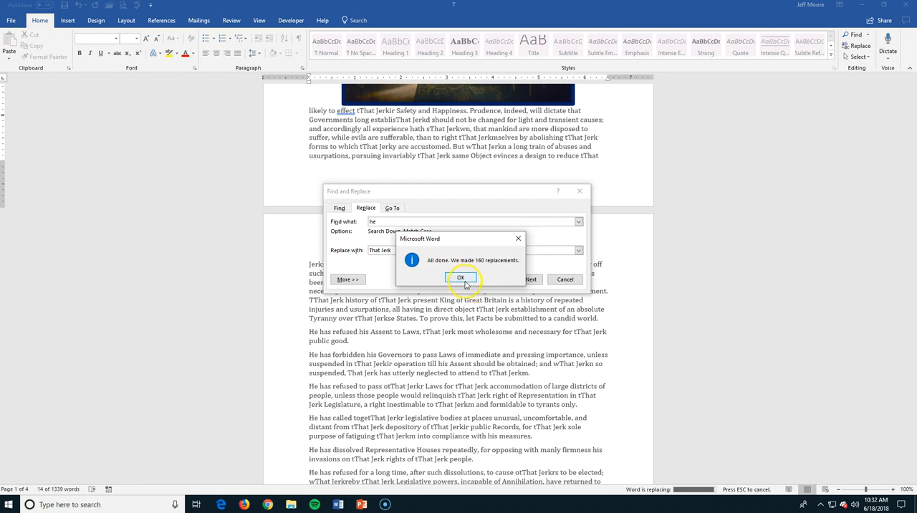
left_click(465, 283)
Close Find and Replace and undo the replacement of "he" throughout the document
left_click_drag(476, 191, 163, 103)
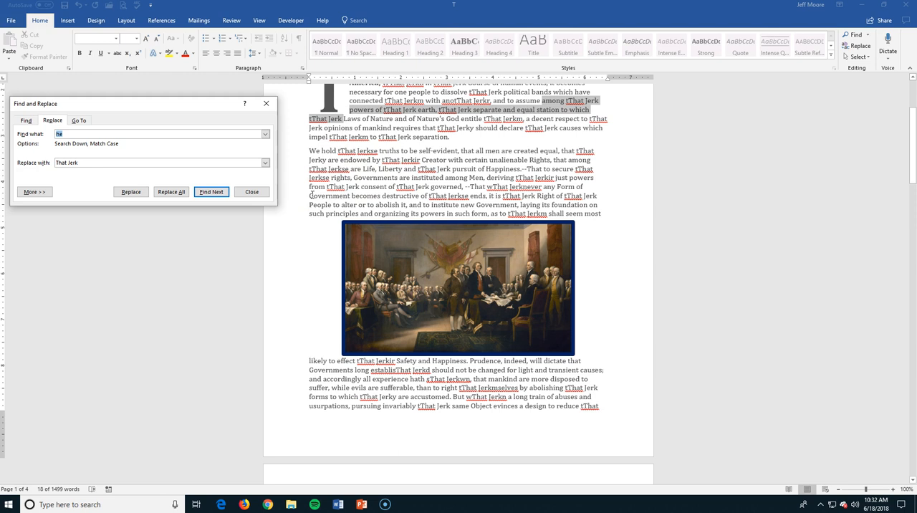
type("He")
left_click(265, 103)
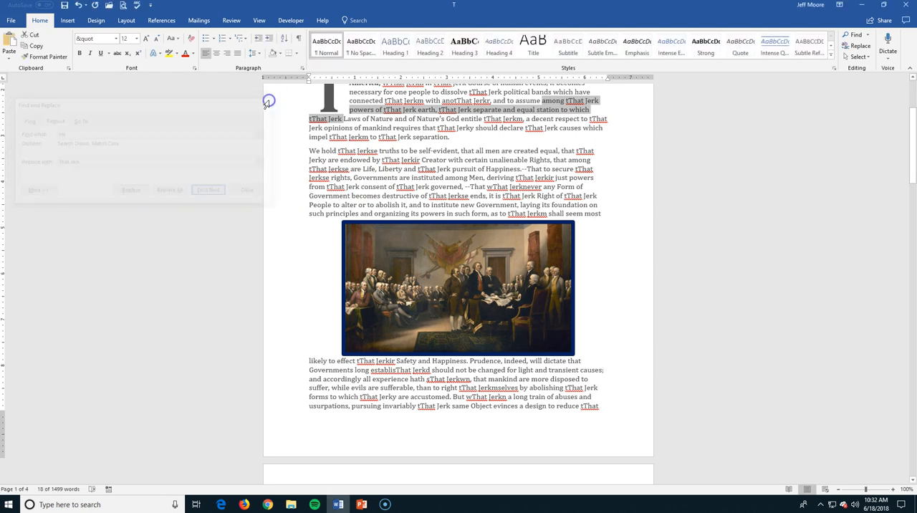
key("ctrl+z")
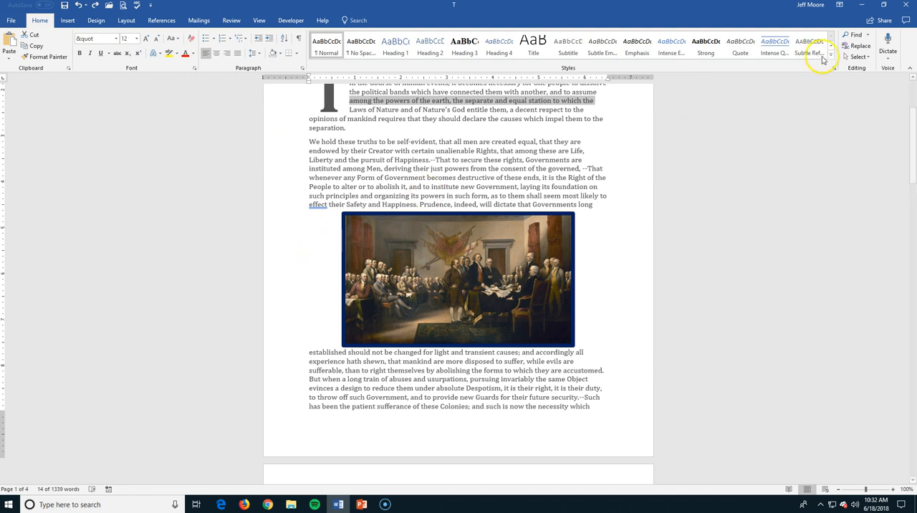
Reopen Find and Replace, expand the search options and change the text to find to "He"
left_click(857, 45)
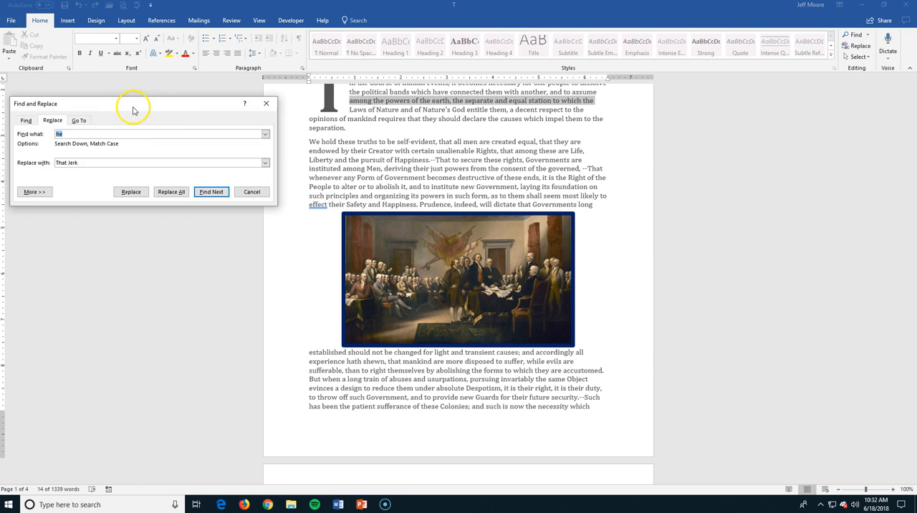
left_click_drag(132, 109, 432, 126)
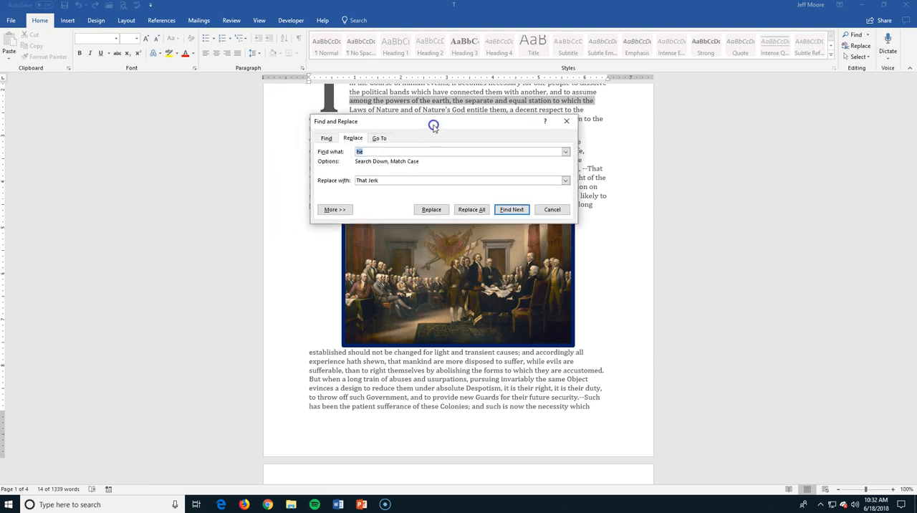
left_click(334, 210)
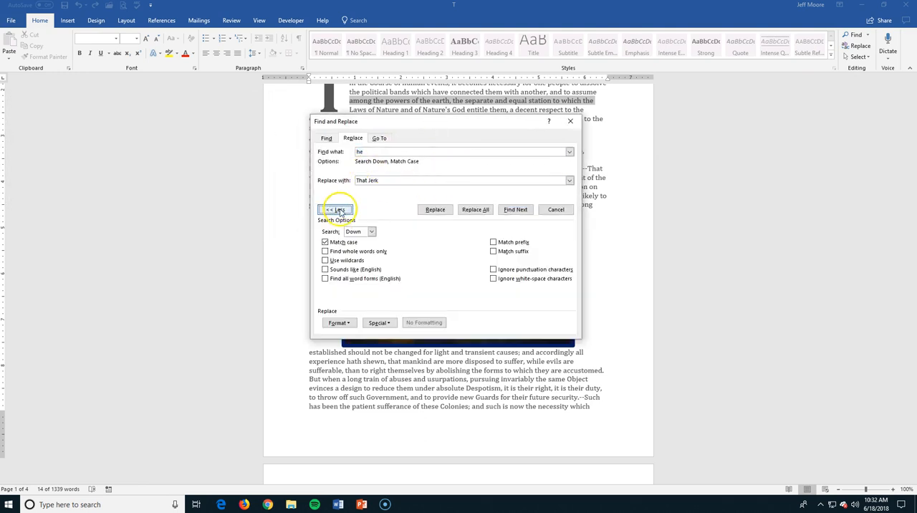
left_click(356, 152)
key("BackSpace")
key("BackSpace")
type("He")
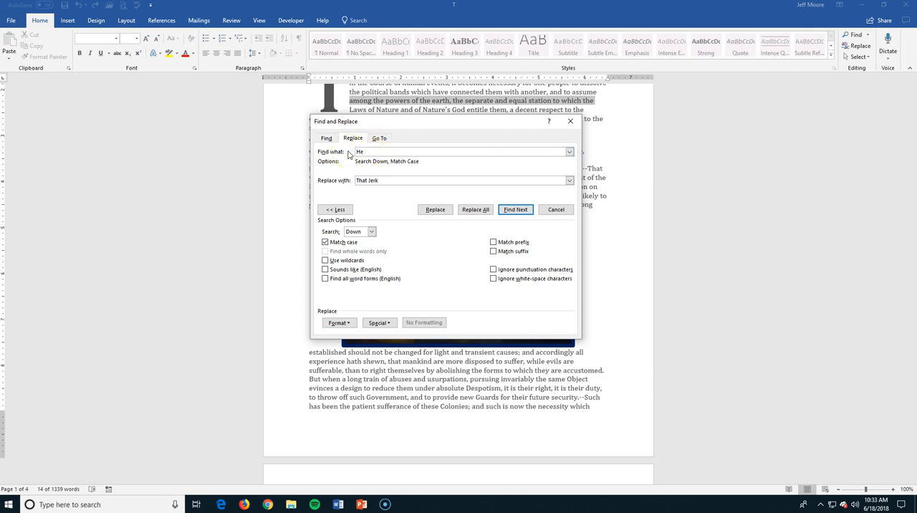
left_click(380, 179)
left_click(388, 202)
Replace every case-matched "He" with "That Jerk" across the whole document, then check the changed paragraphs
left_click(476, 209)
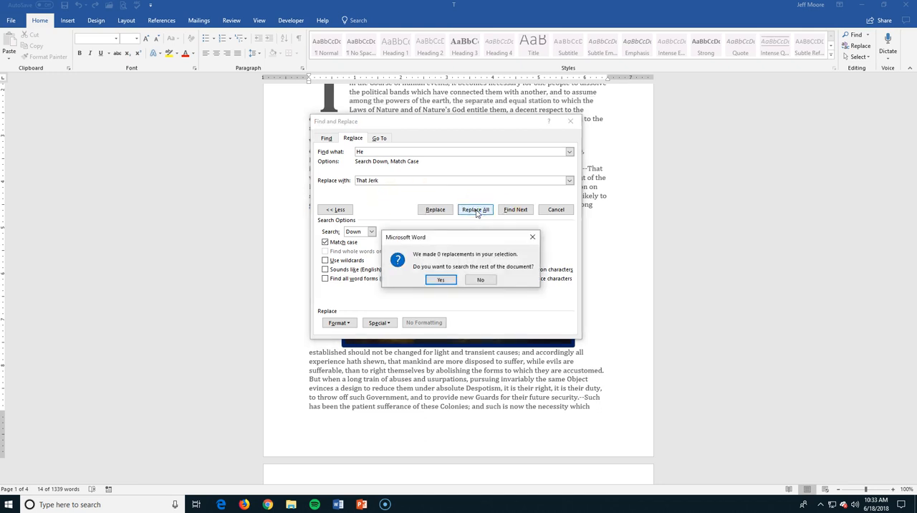
left_click(441, 280)
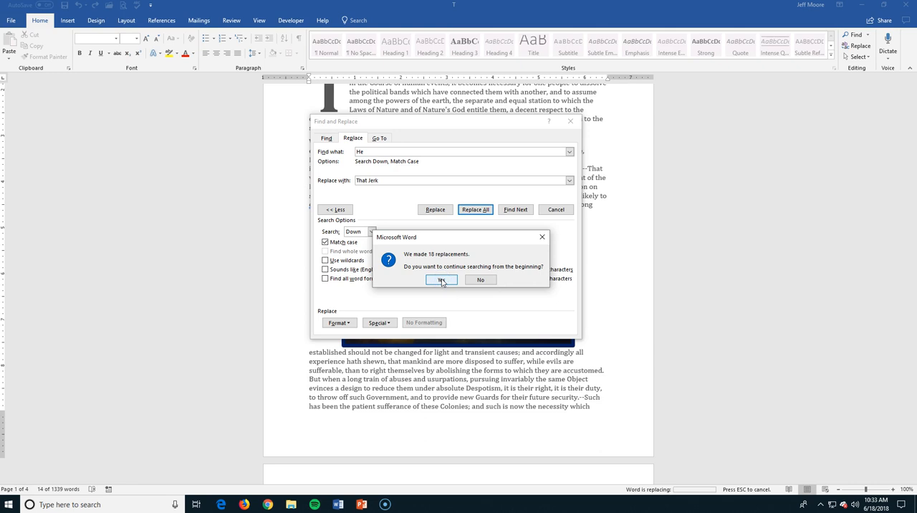
left_click(441, 280)
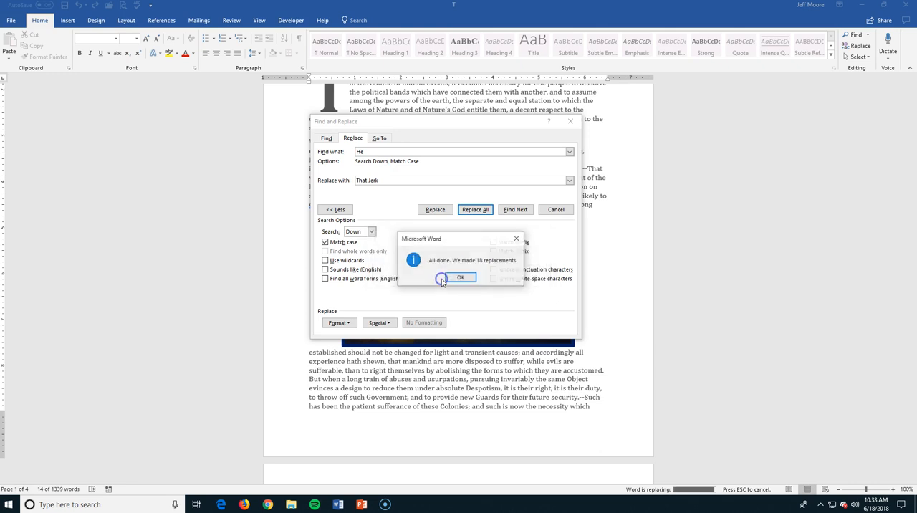
left_click(459, 278)
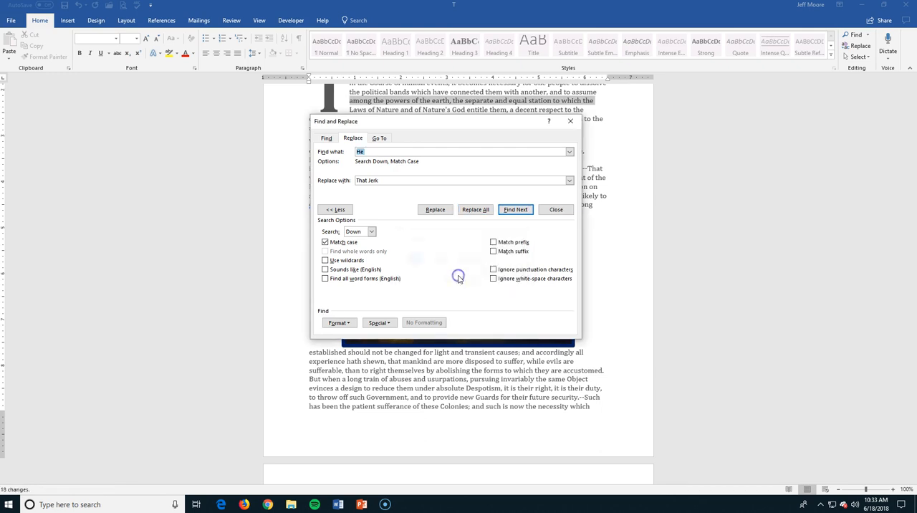
left_click(571, 120)
scroll(409, 330, "down", 5)
scroll(409, 332, "down", 2)
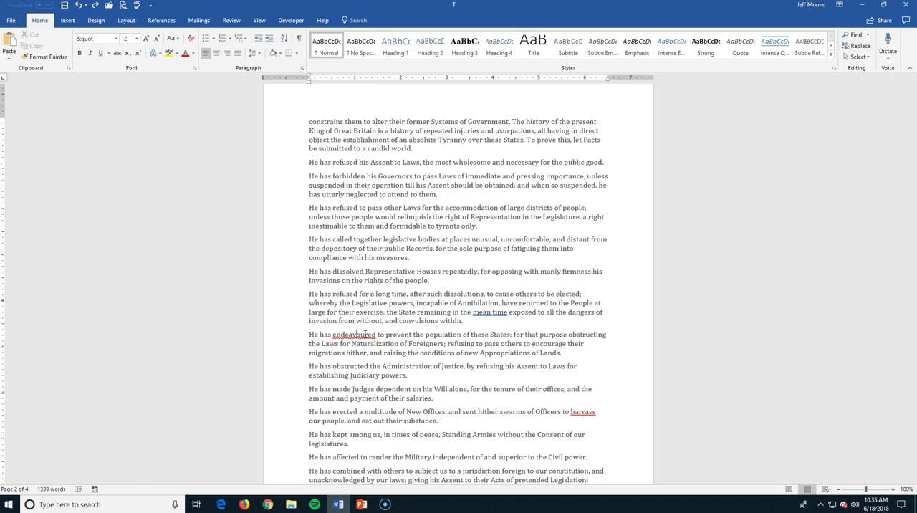
Check the spelling suggestions for the flagged words "endeavoured", "harrass" and "neighbouring" without changing them
right_click(365, 334)
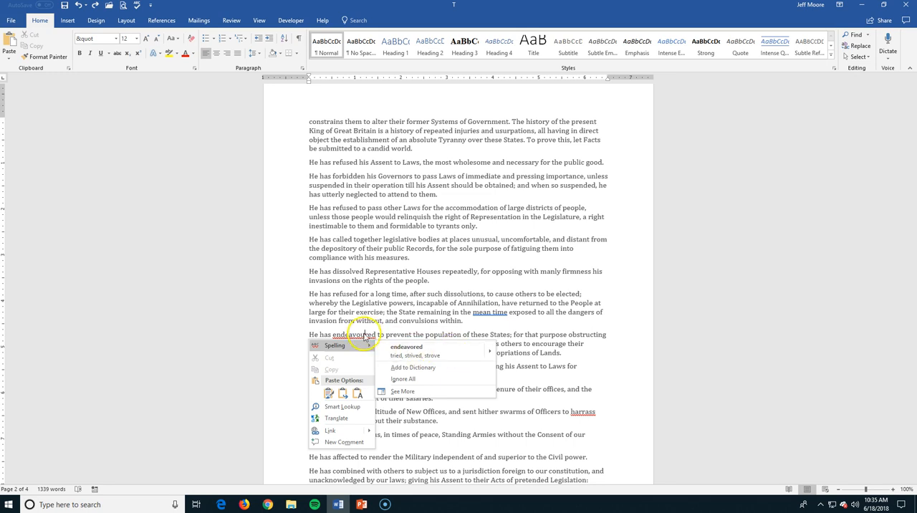
left_click(539, 354)
scroll(552, 403, "down", 2)
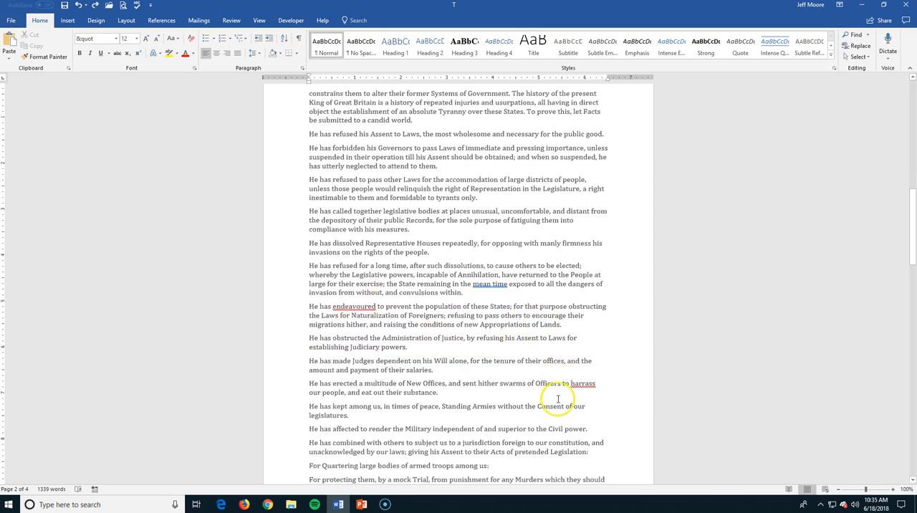
right_click(584, 370)
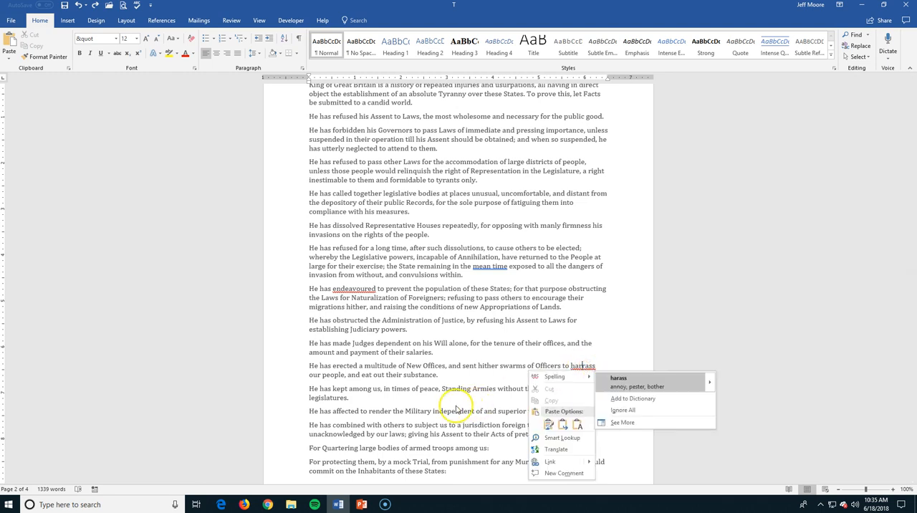
scroll(459, 409, "down", 7)
scroll(445, 409, "down", 5)
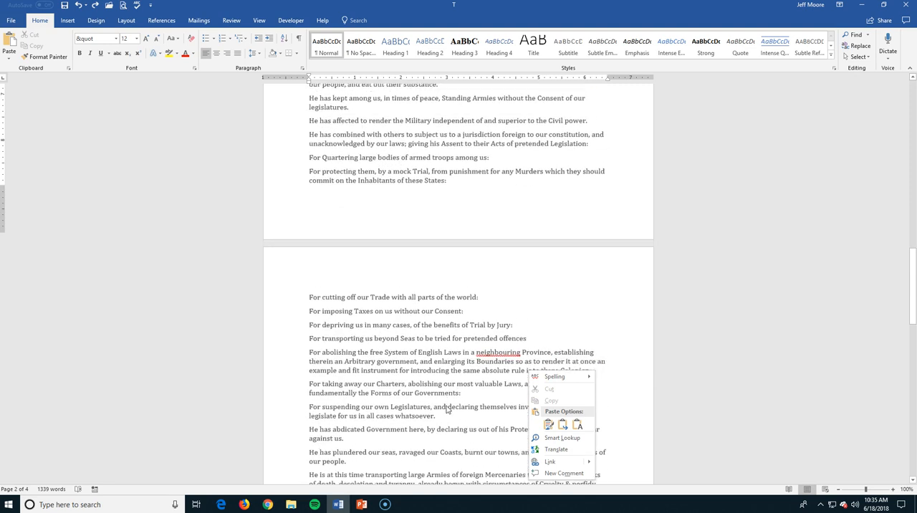
left_click(481, 345)
right_click(482, 345)
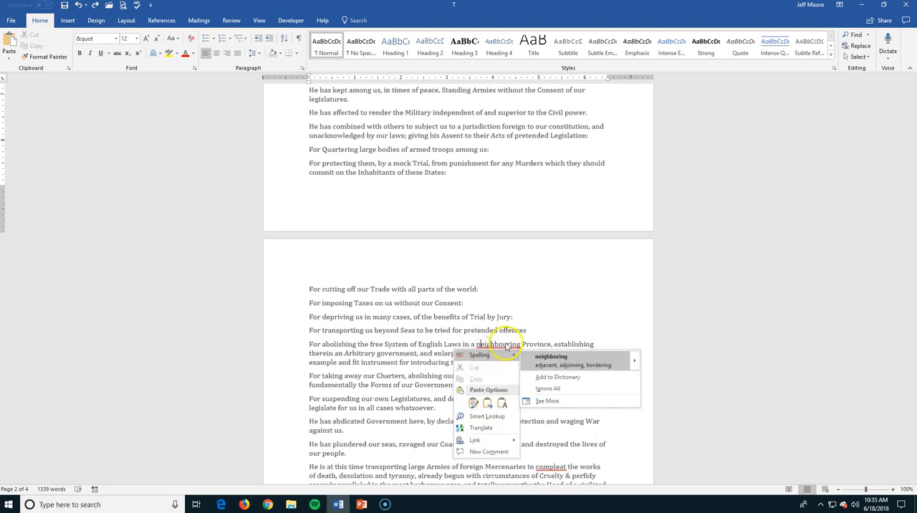
left_click(391, 401)
Ignore all occurrences of the flagged spelling "endeavoured", starting from the paragraph about domestic insurrections
scroll(391, 401, "down", 3)
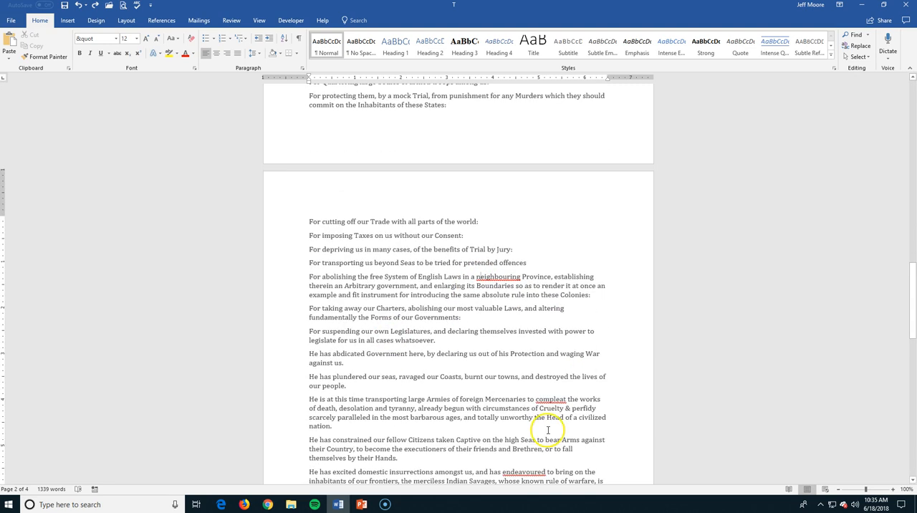
scroll(550, 407, "down", 3)
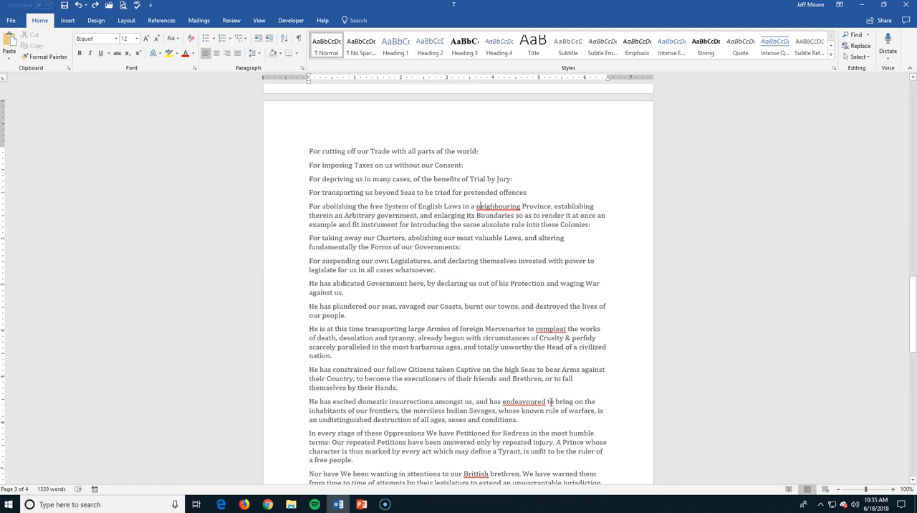
scroll(550, 402, "down", 3)
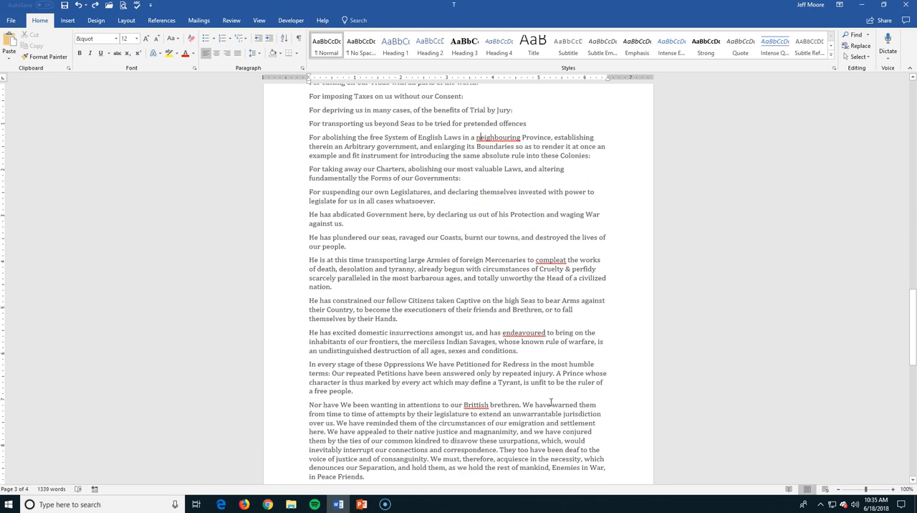
left_click(511, 334)
right_click(511, 334)
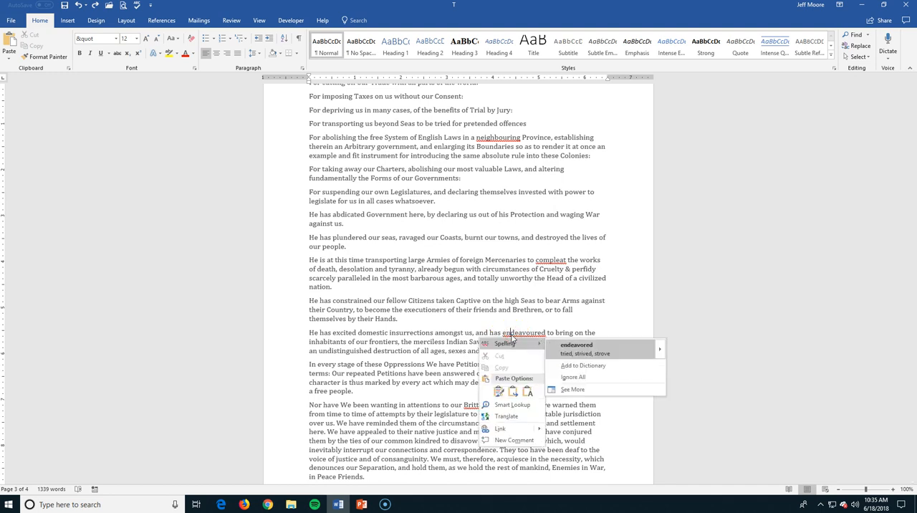
left_click(556, 378)
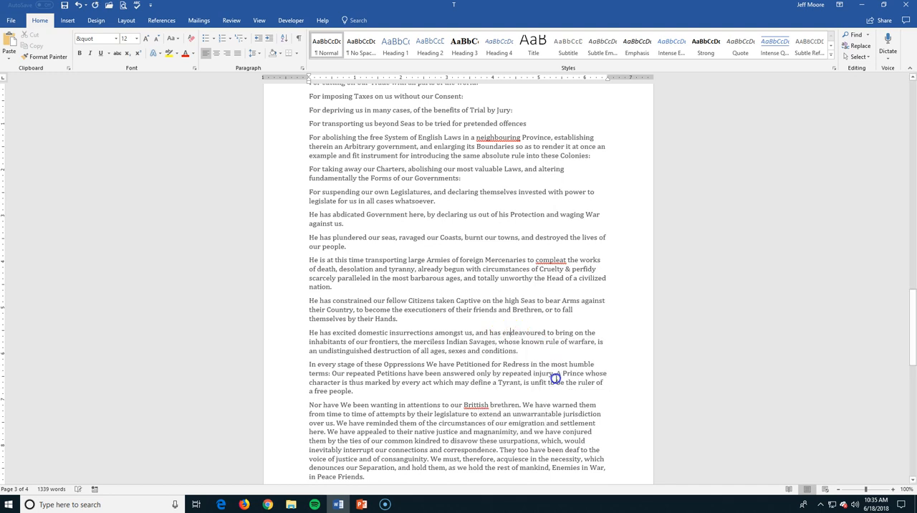
Ignore all occurrences of the flagged spellings "compleat" and "neighbouring" on the third page
right_click(549, 263)
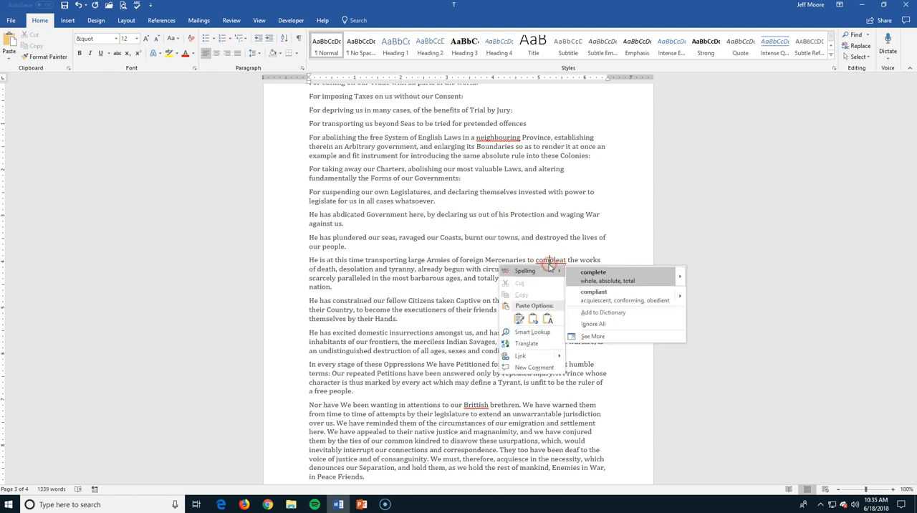
left_click(596, 325)
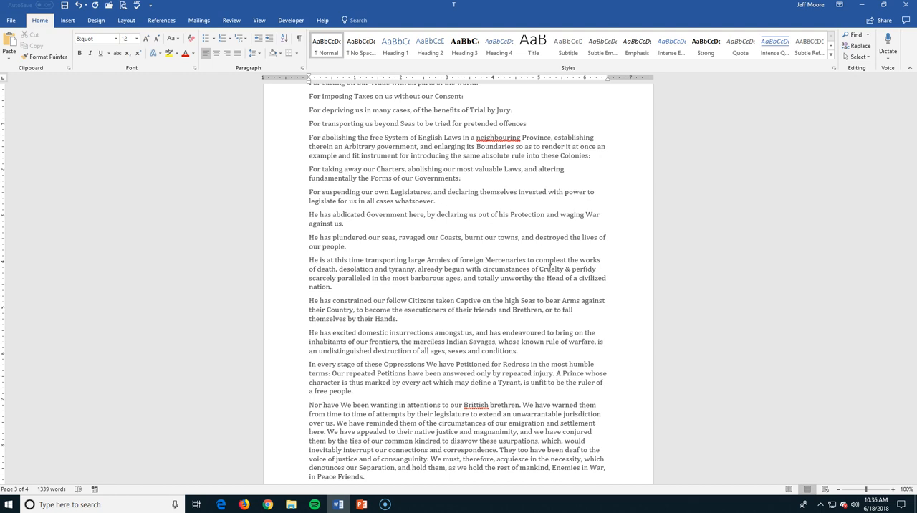
right_click(494, 138)
left_click(547, 181)
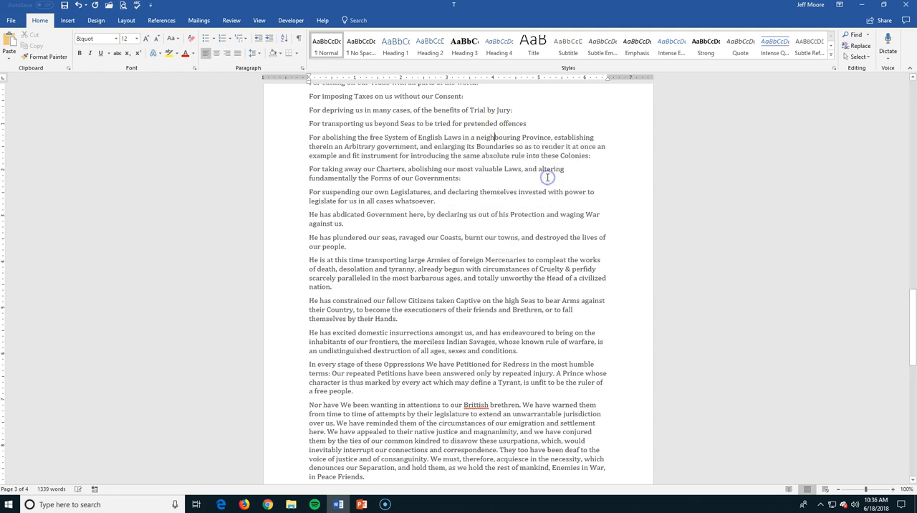
Ignore all occurrences of the flagged spelling "Brittish" in the paragraph beginning "Nor have We been wanting"
scroll(532, 246, "down", 1)
right_click(467, 360)
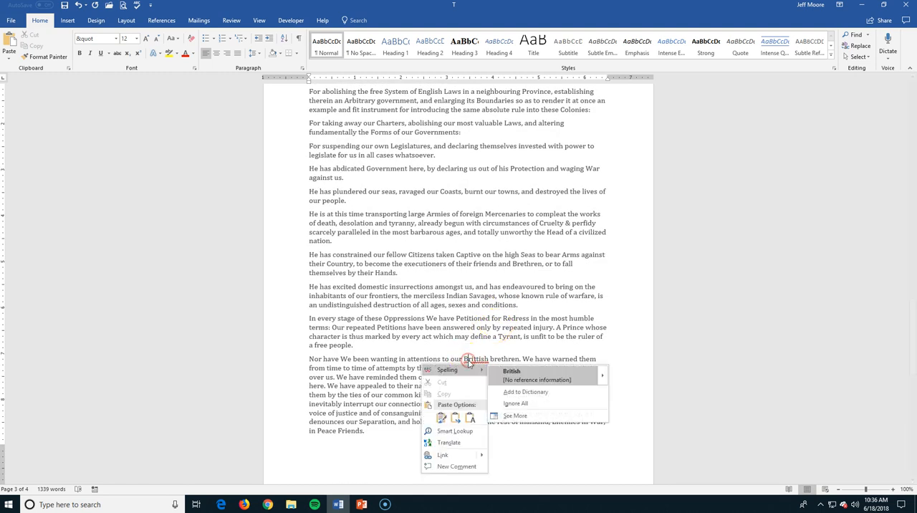
left_click(515, 404)
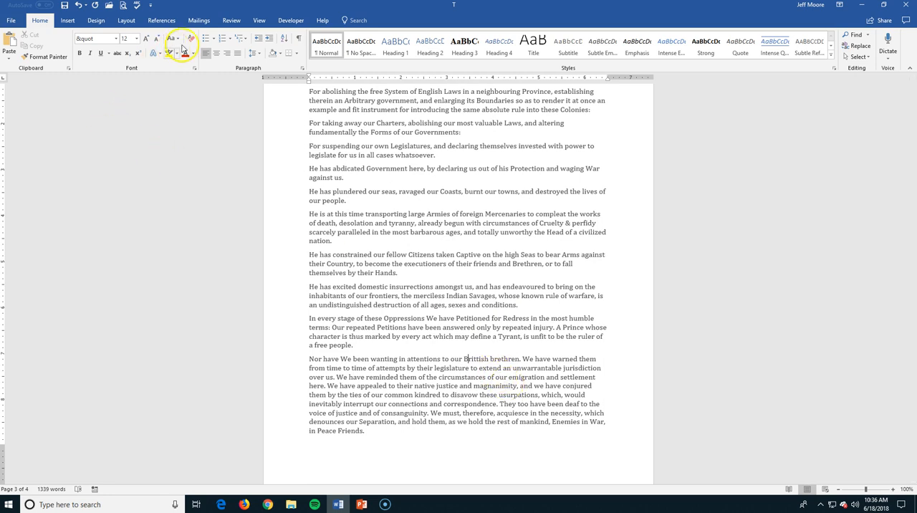
Run the spelling and grammar check and review the word choice suggestions for "effect" and "mean time"
left_click(231, 20)
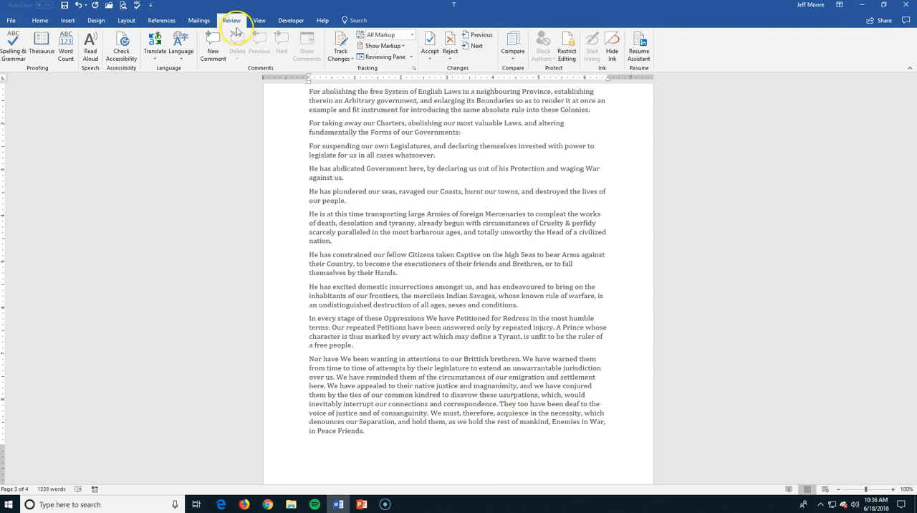
left_click(12, 49)
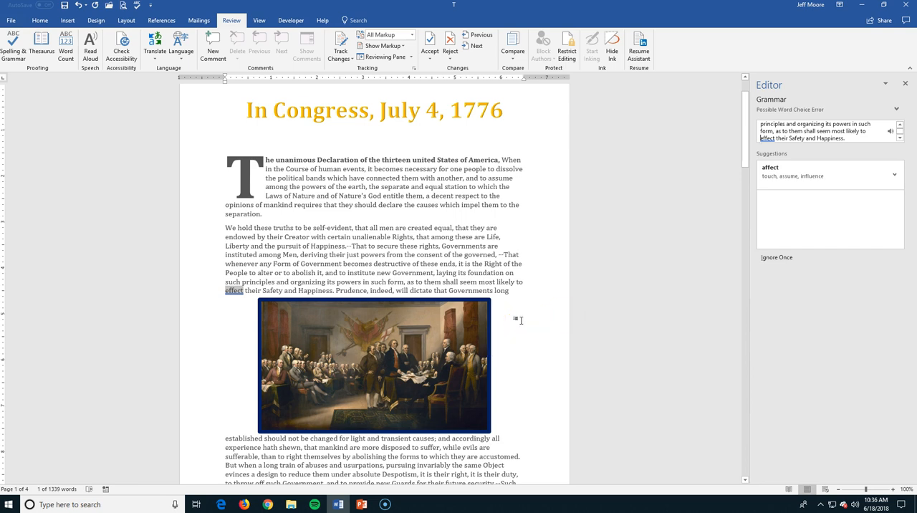
scroll(520, 320, "down", 9)
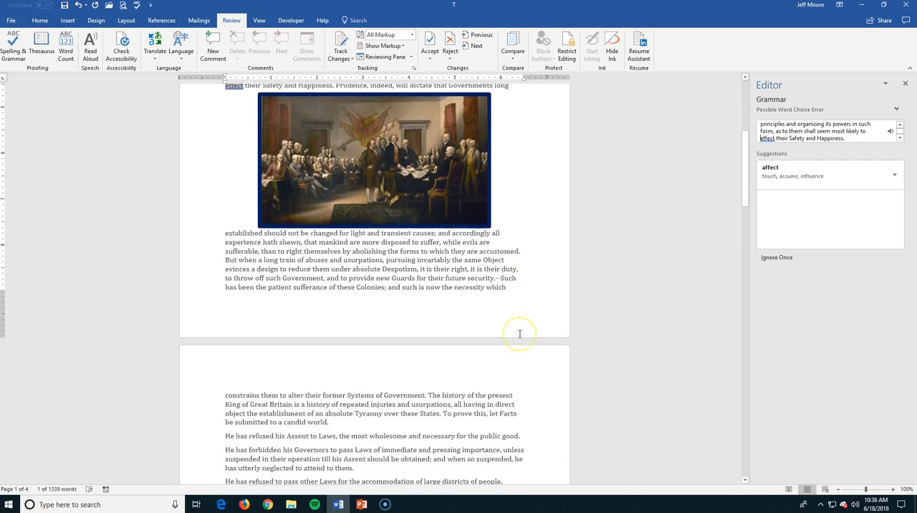
scroll(520, 335, "down", 4)
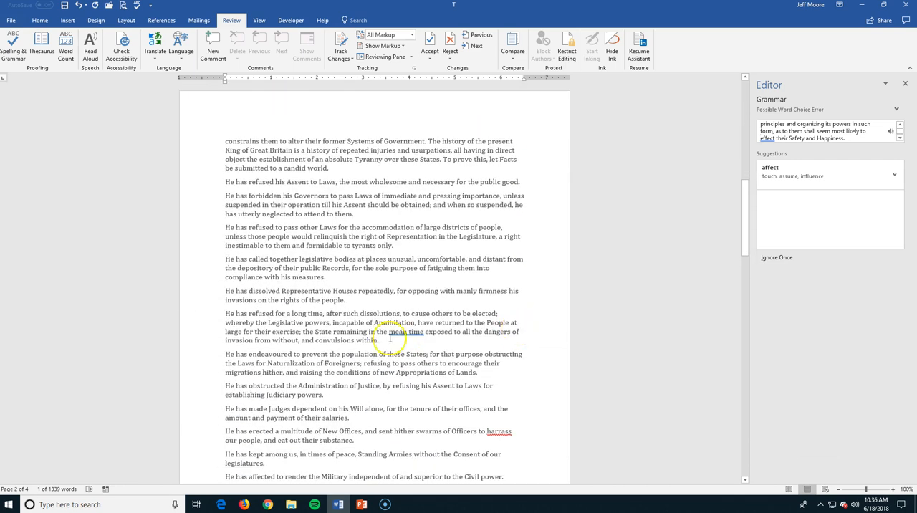
left_click(399, 334)
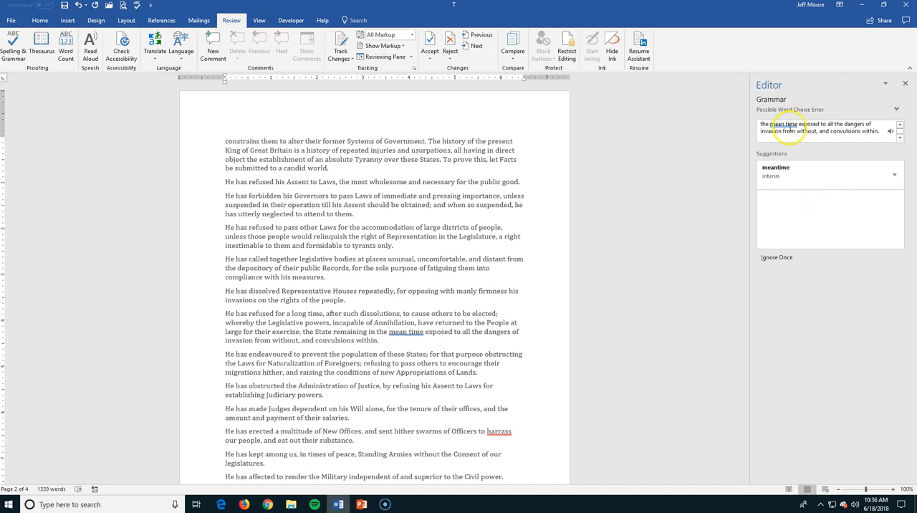
left_click(771, 171)
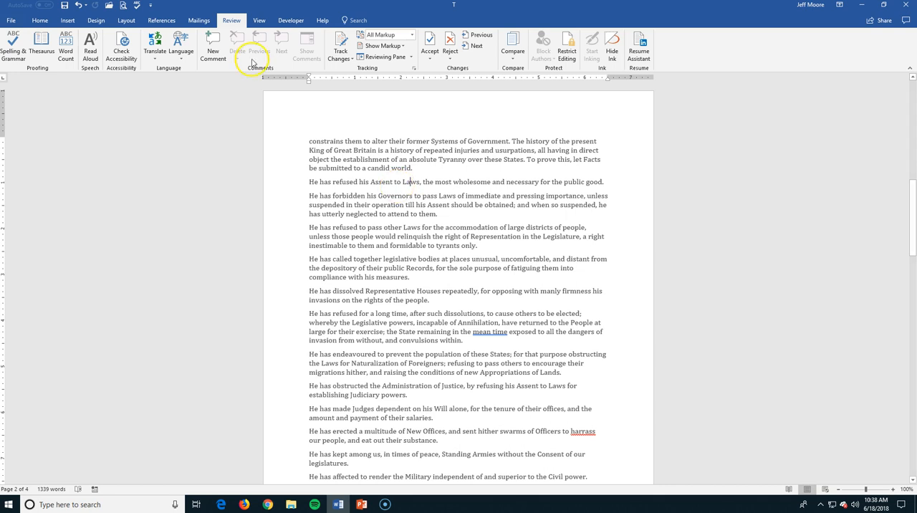
Look up "Laws" in the thesaurus, follow the synonyms "Rules" and "Systems", and close the thesaurus without replacing the word
left_click(43, 51)
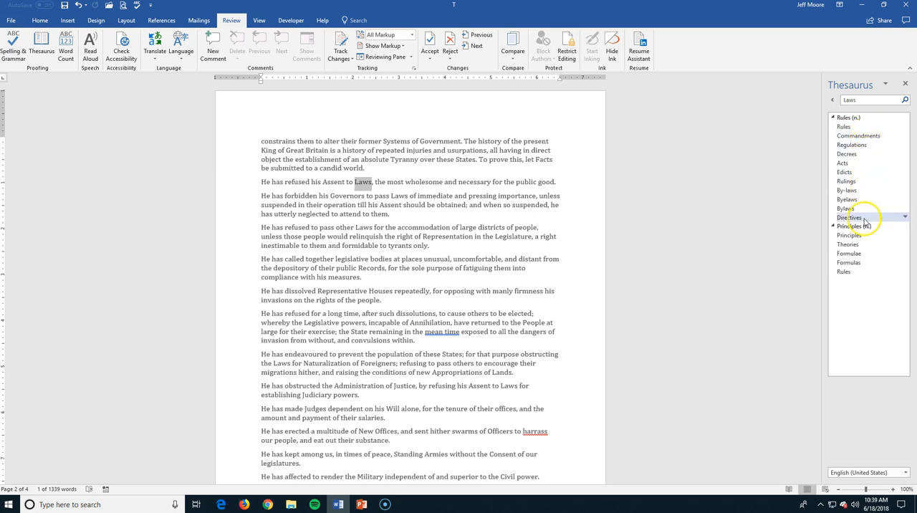
left_click(845, 126)
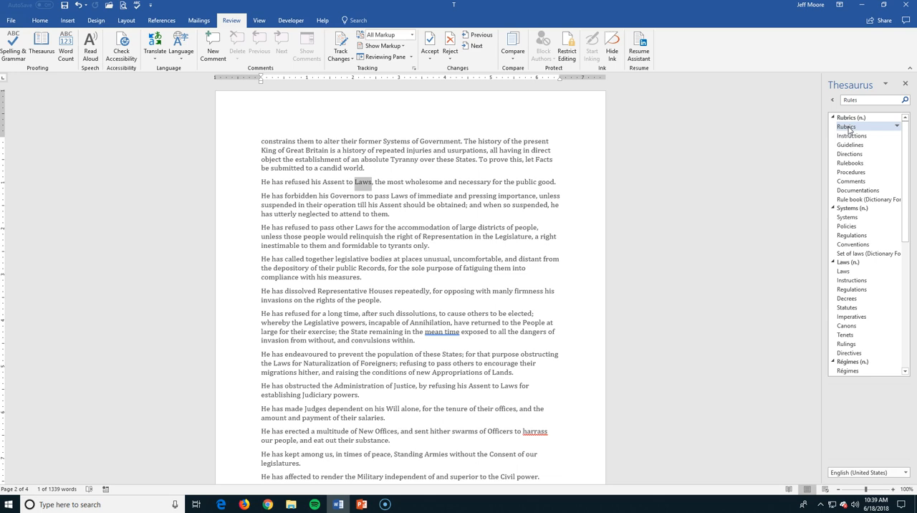
left_click(853, 218)
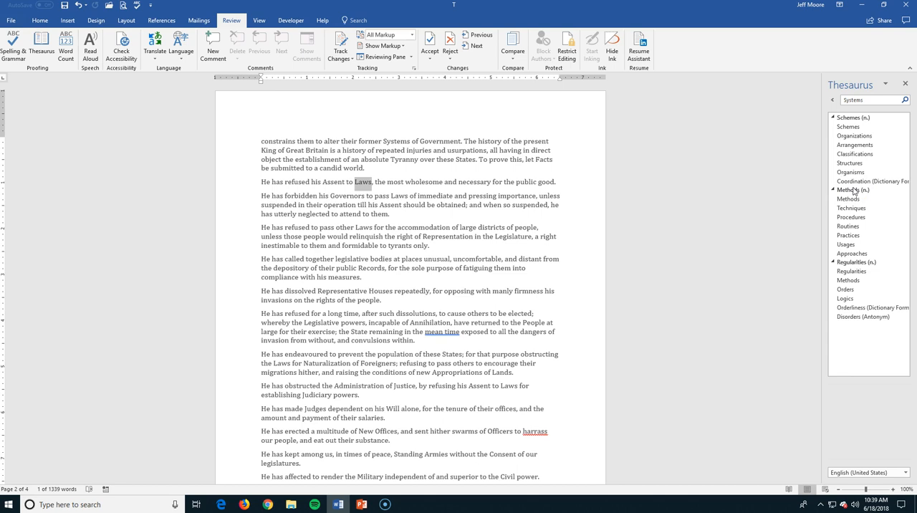
left_click(850, 191)
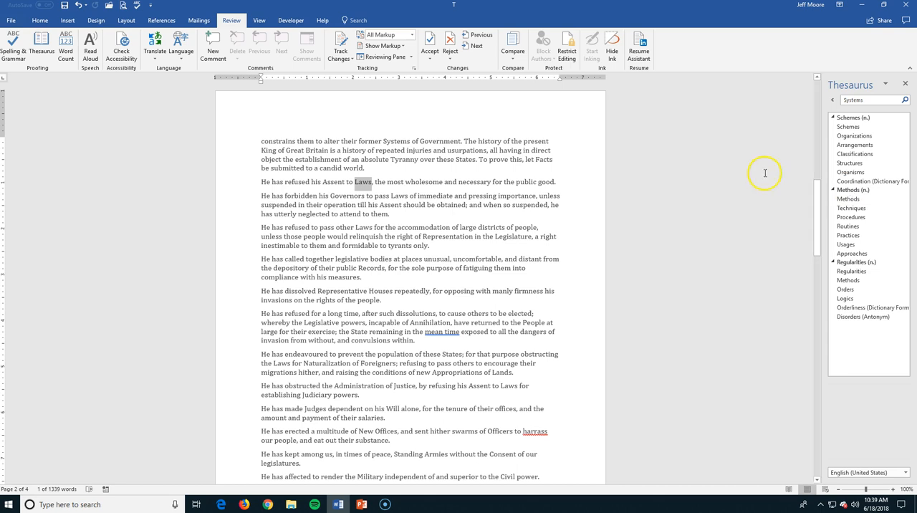
left_click(905, 84)
left_click(631, 151)
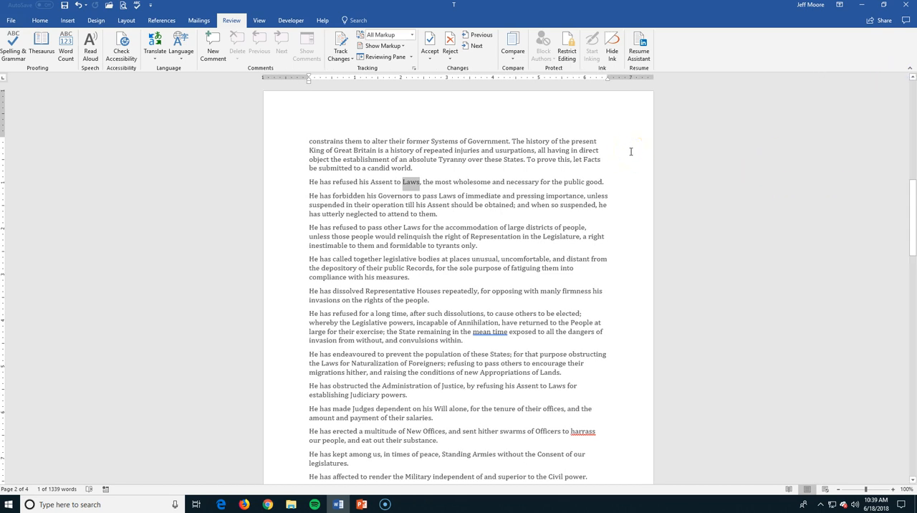
Check the suggested synonyms for the selected word "Laws" and look it up in the thesaurus from there
right_click(411, 185)
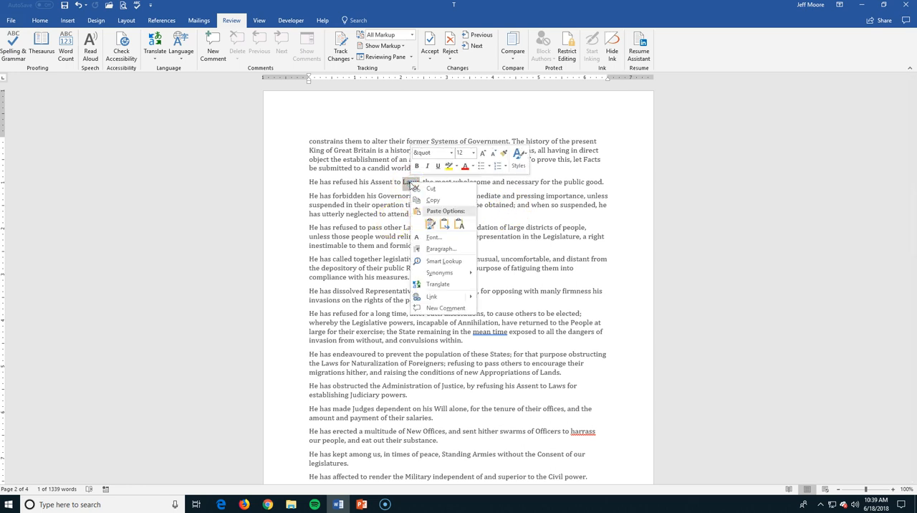
mouse_move(445, 276)
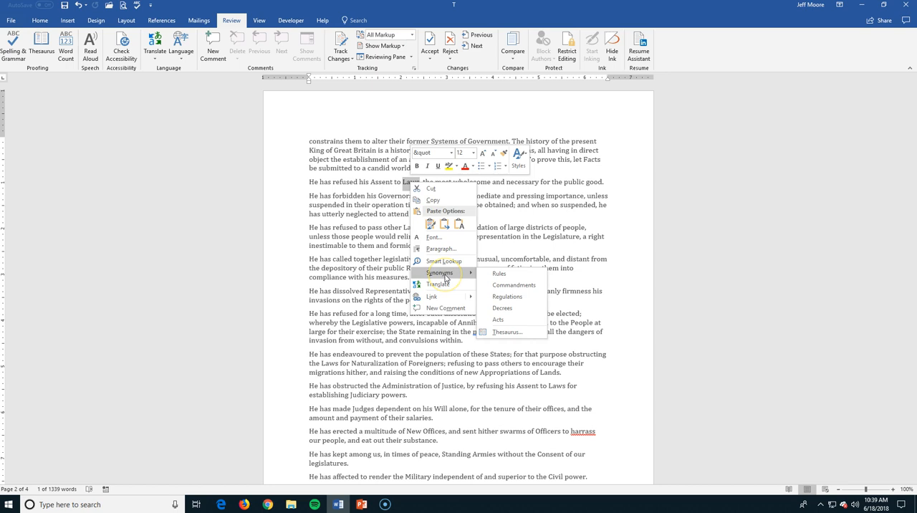
left_click(504, 332)
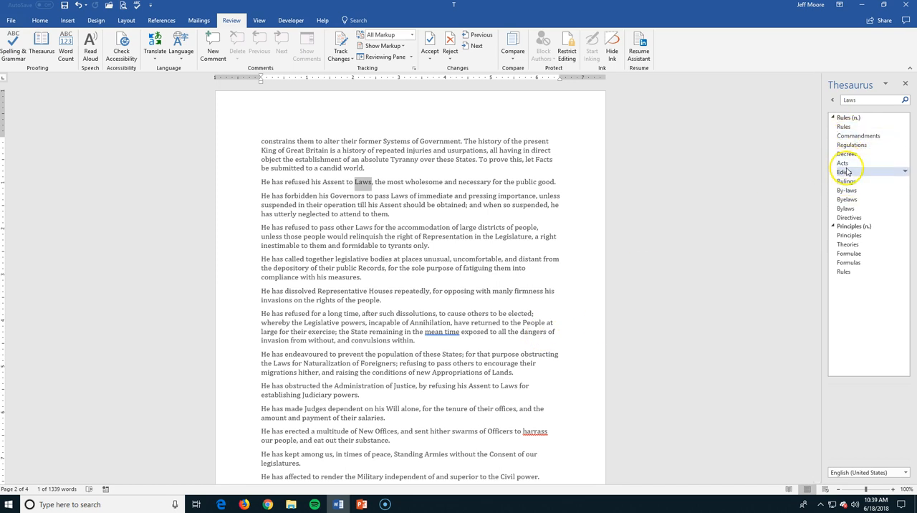
left_click(905, 100)
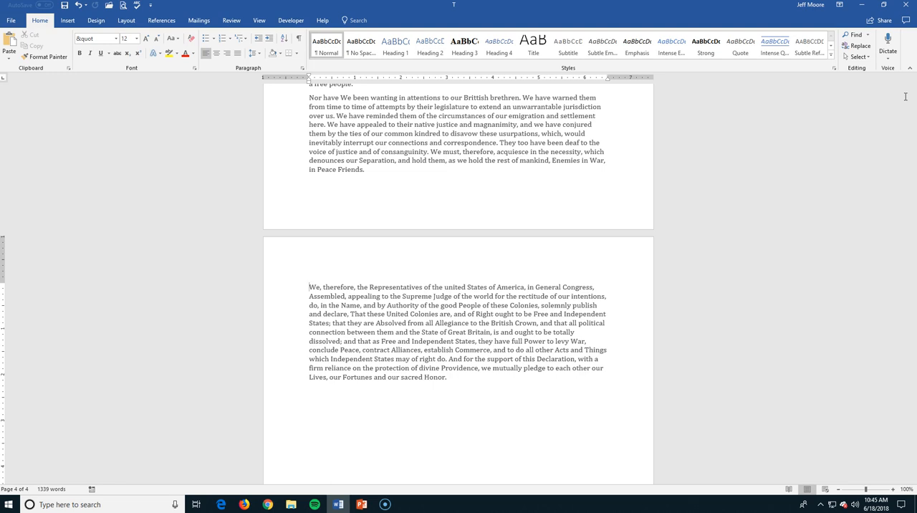
Add a bookmark named "Resolution" at the start of the final paragraph, beginning "We, therefore, the Representatives"
left_click(67, 21)
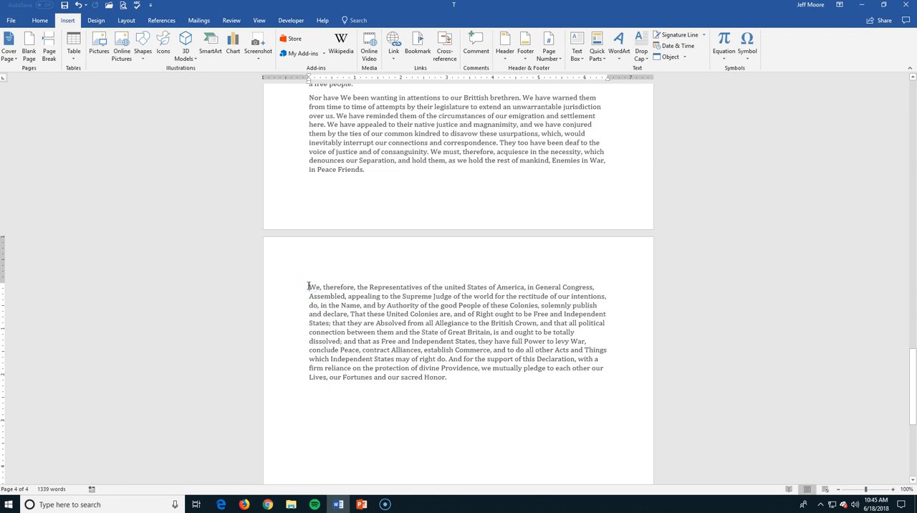
left_click(417, 46)
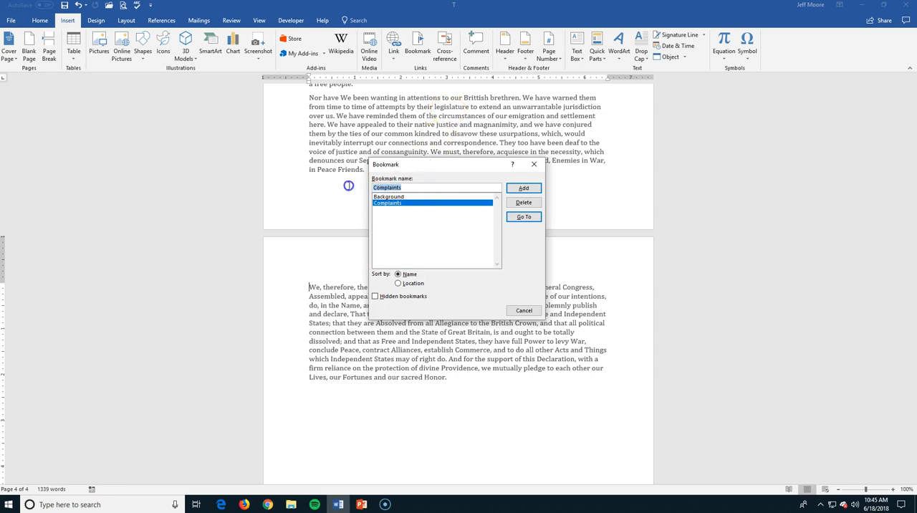
type("Resi=olution")
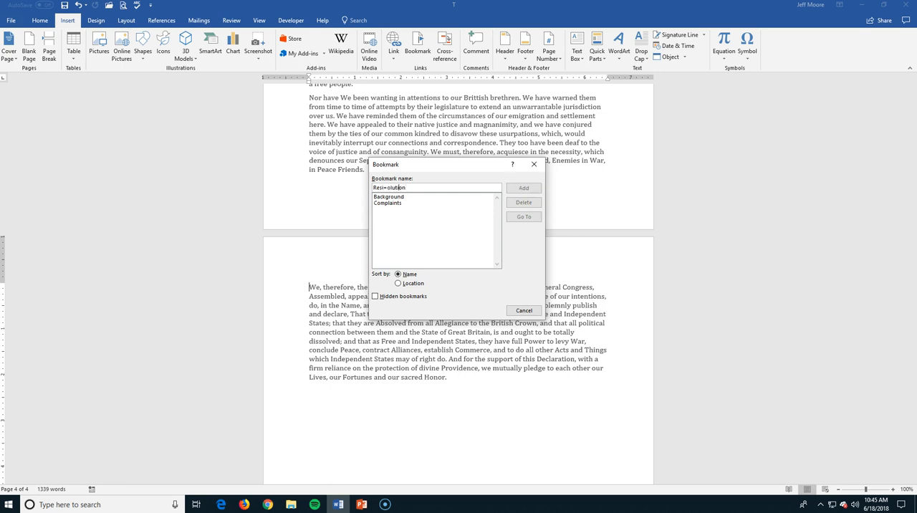
key("BackSpace")
key("BackSpace")
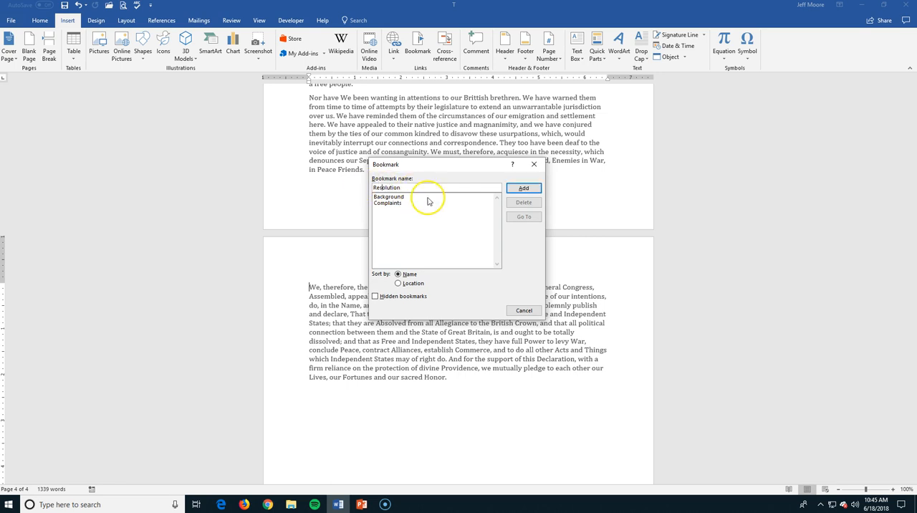
left_click(516, 187)
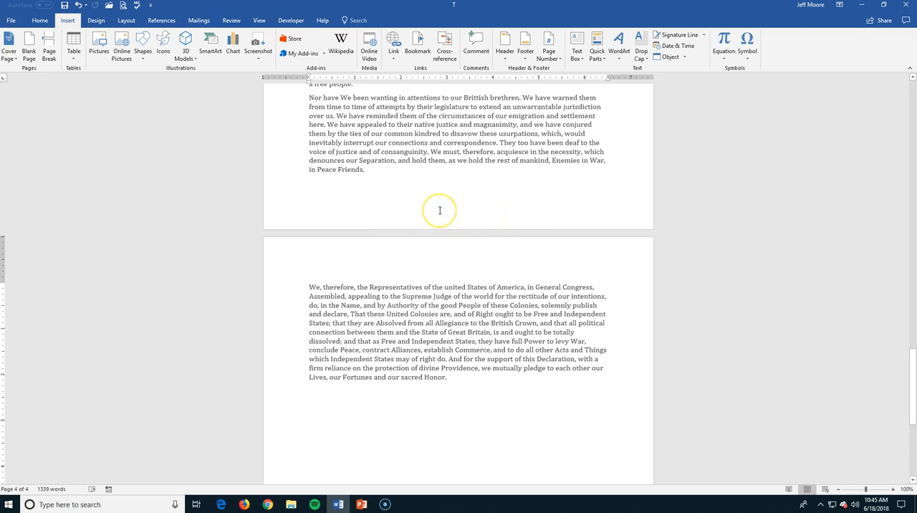
From the third page, use Go To to jump to the "Background" bookmark, and close the dialog
scroll(438, 209, "up", 7)
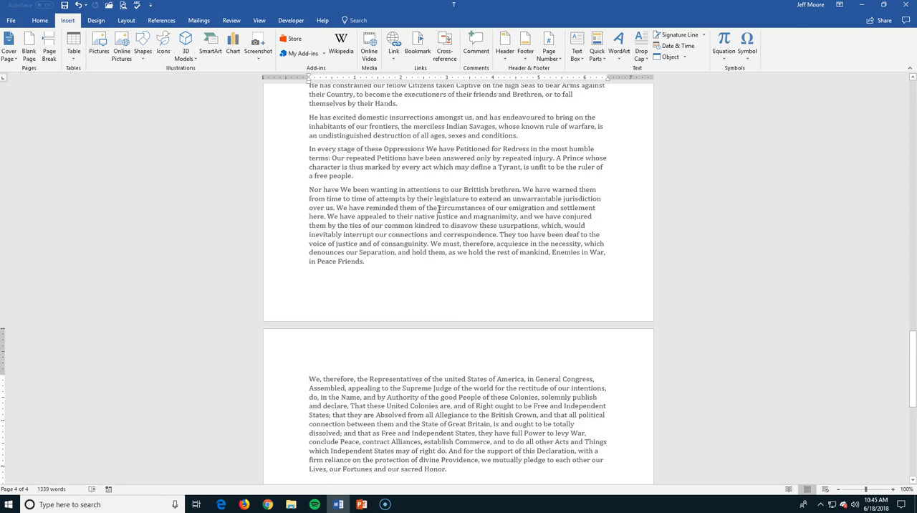
left_click(446, 209)
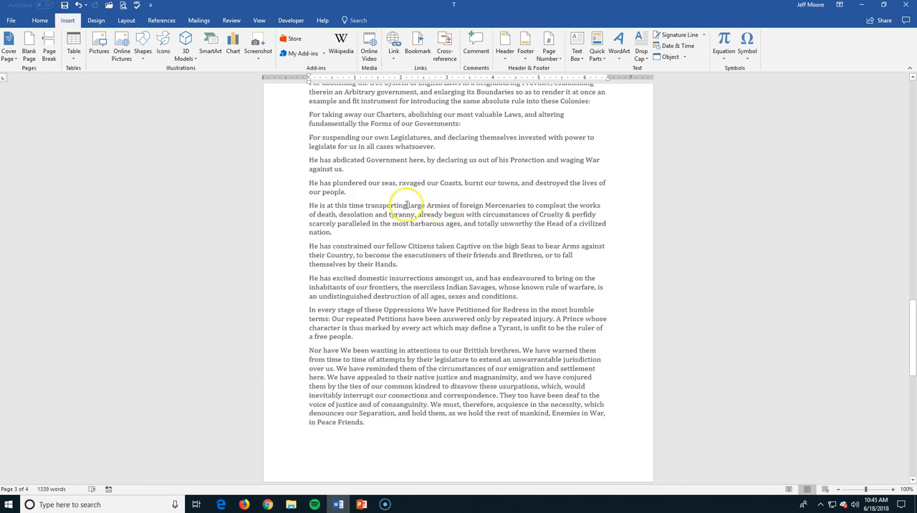
left_click(40, 21)
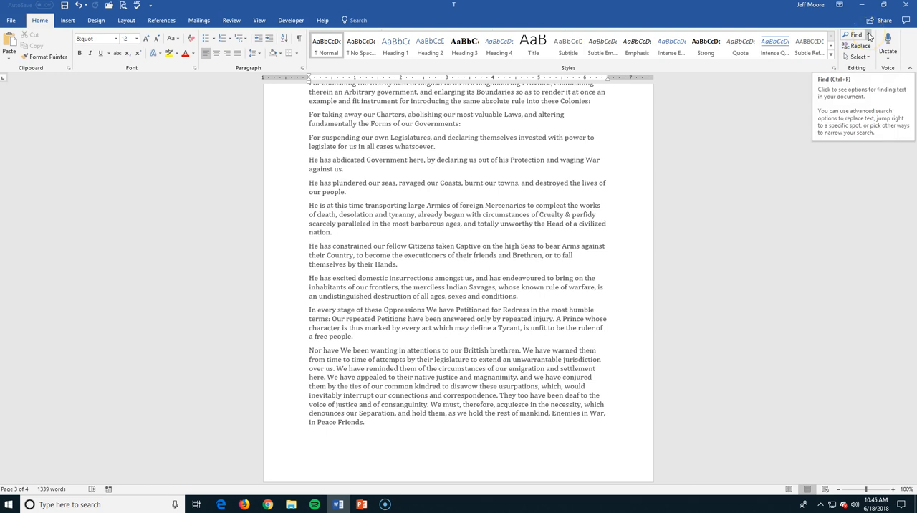
left_click(869, 35)
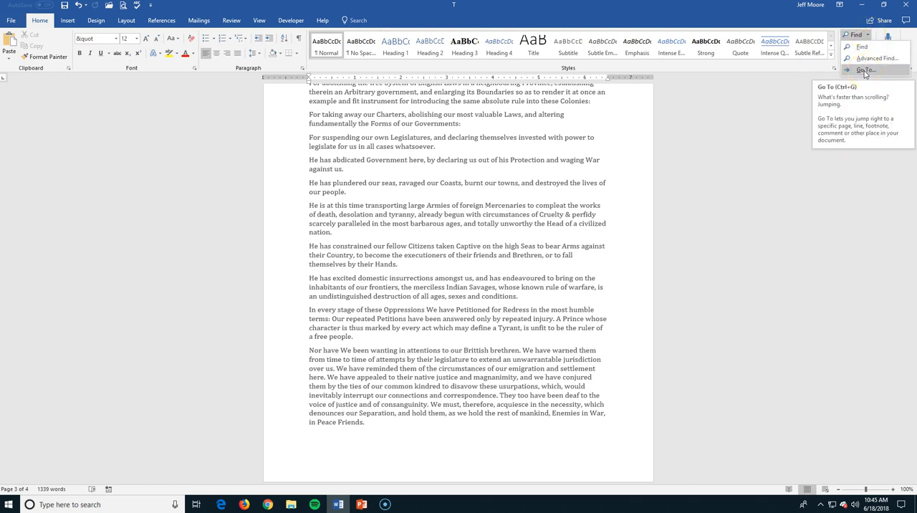
left_click(866, 71)
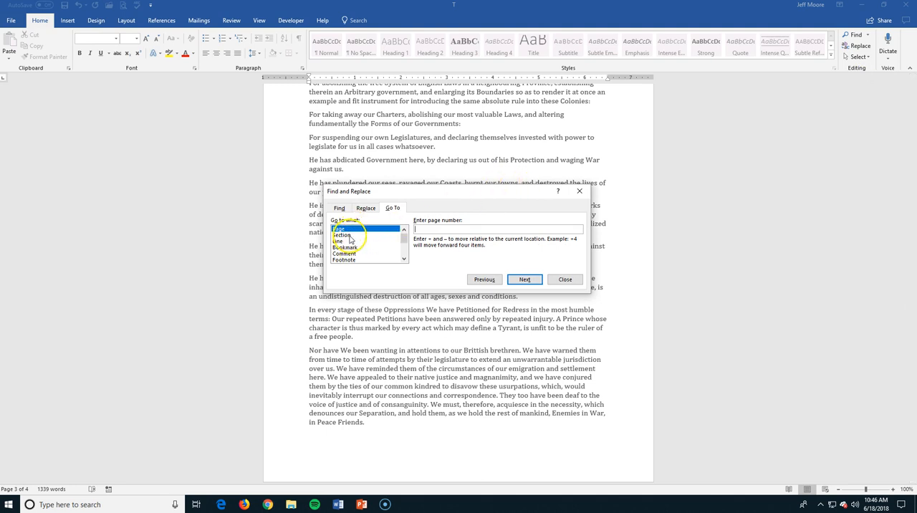
left_click(348, 247)
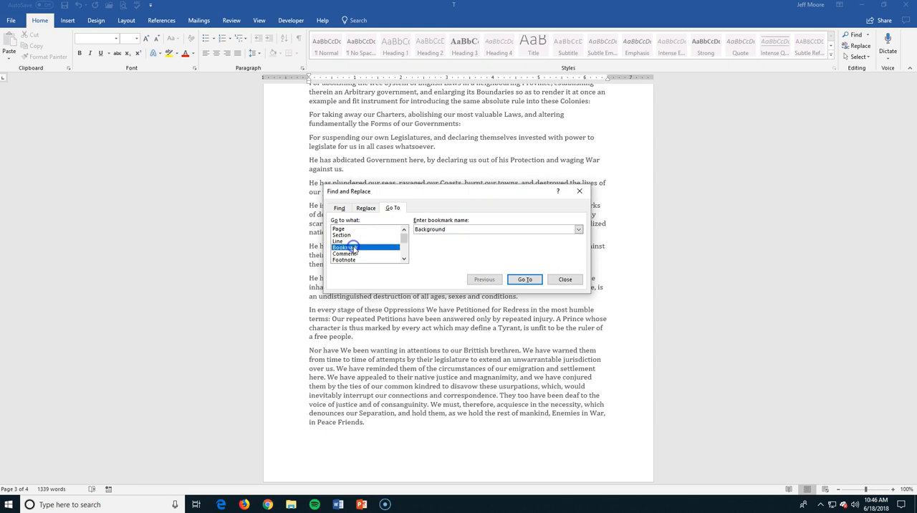
left_click(579, 230)
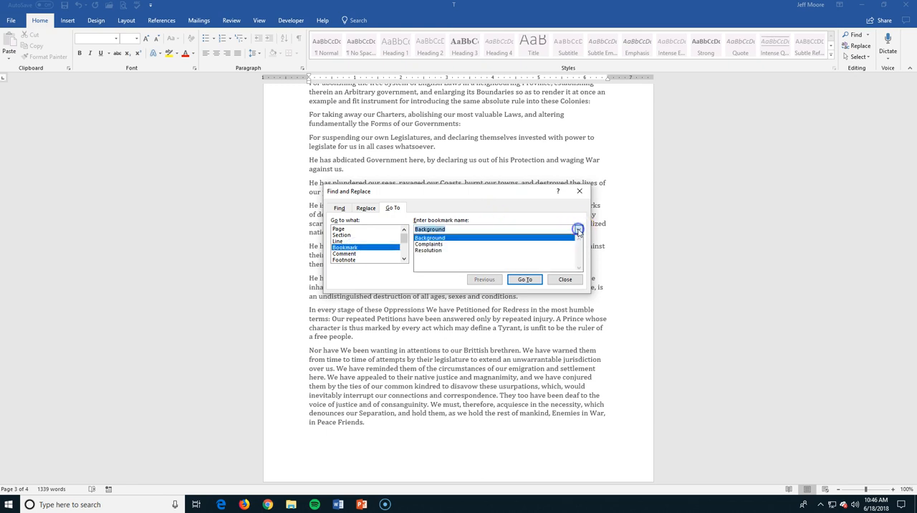
left_click(438, 239)
left_click(524, 279)
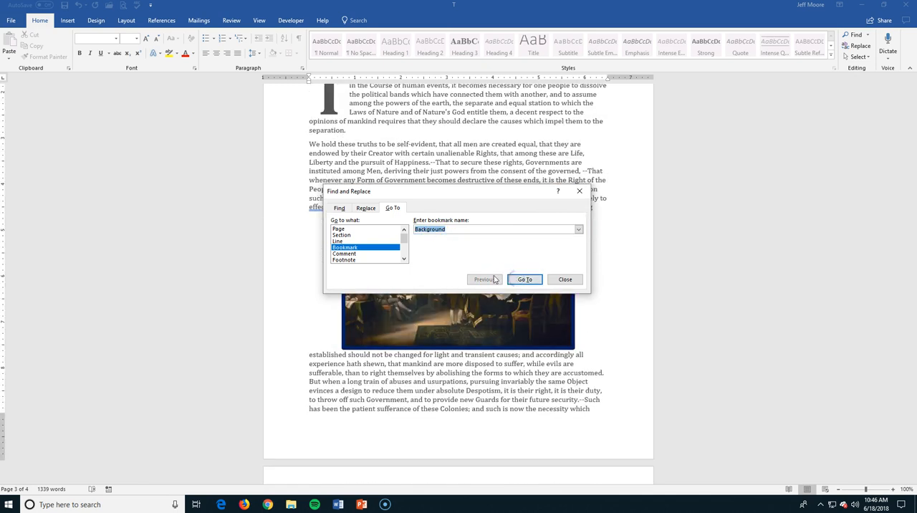
left_click(565, 280)
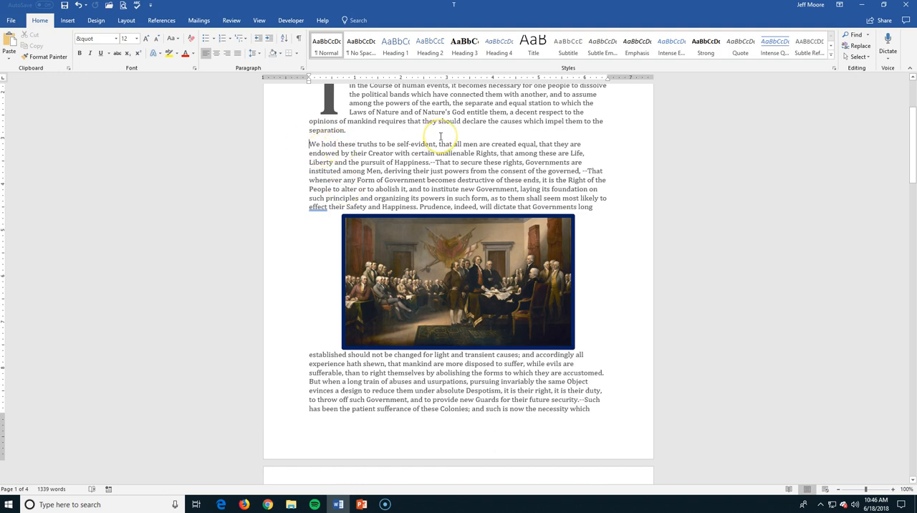
left_click(866, 36)
left_click(865, 57)
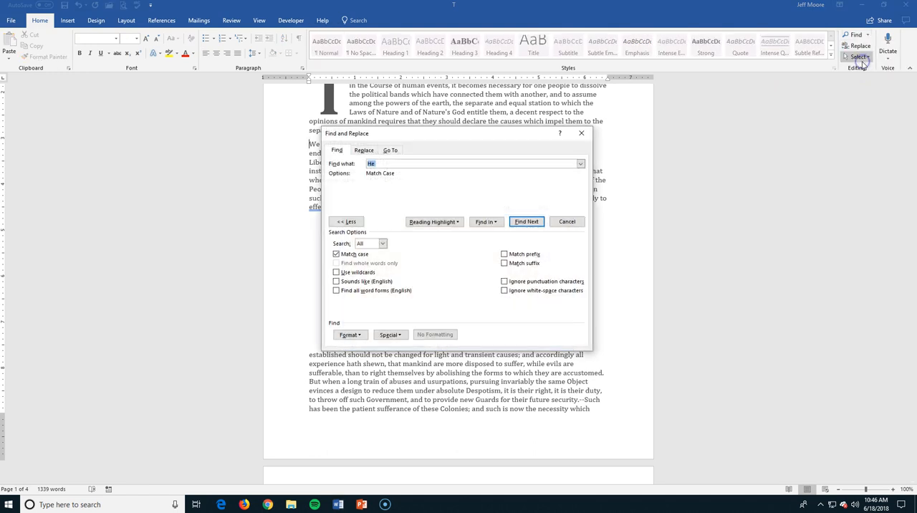
left_click(581, 133)
Use Go To to jump to the "Complaints" bookmark, and close the dialog
left_click(866, 35)
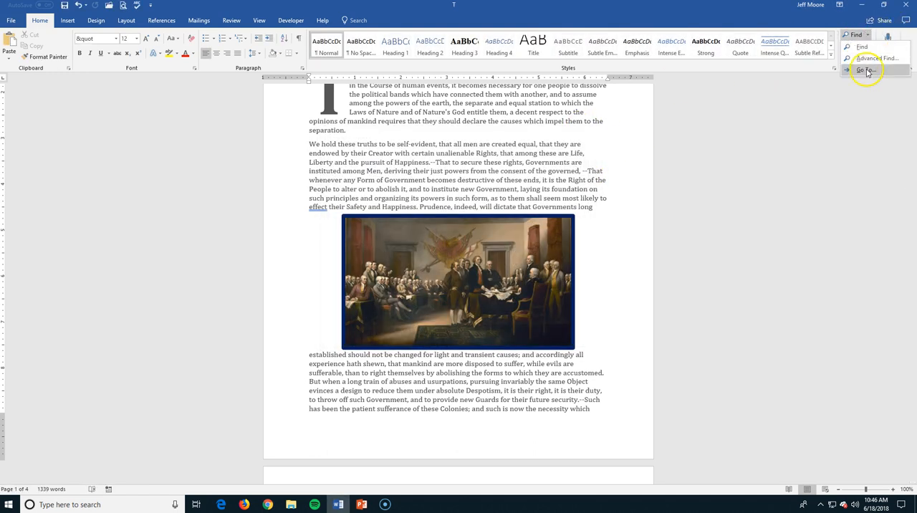
left_click(864, 68)
left_click(578, 229)
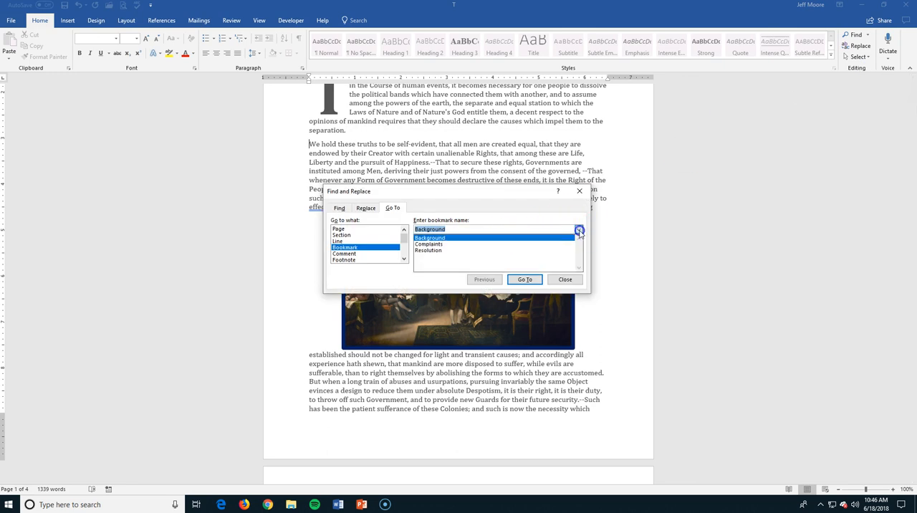
left_click(458, 244)
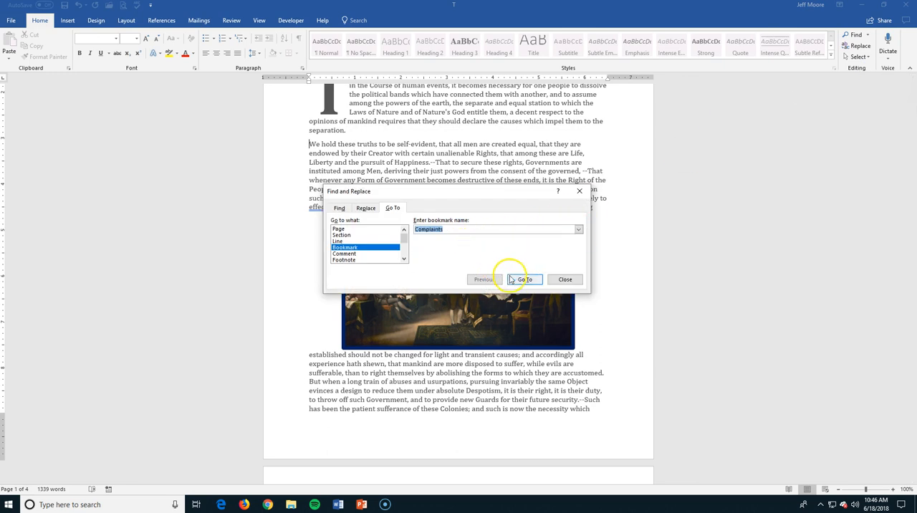
left_click(523, 279)
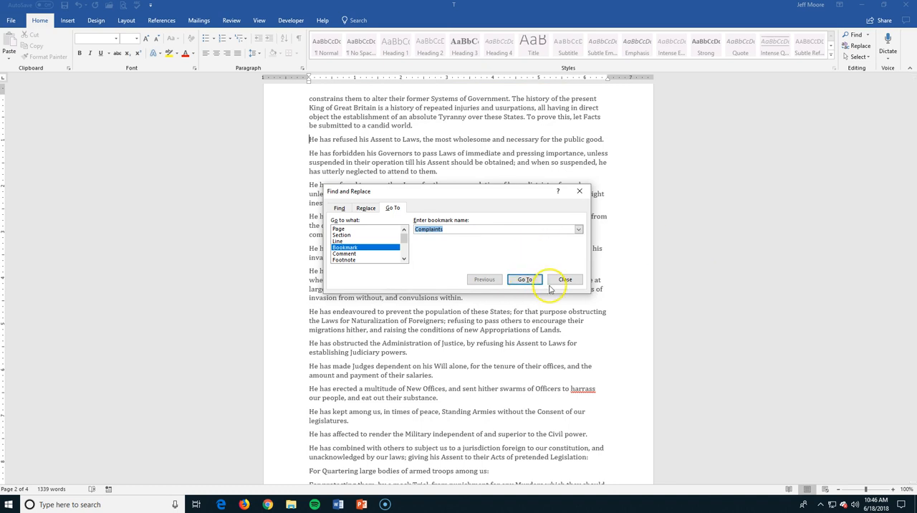
left_click(558, 280)
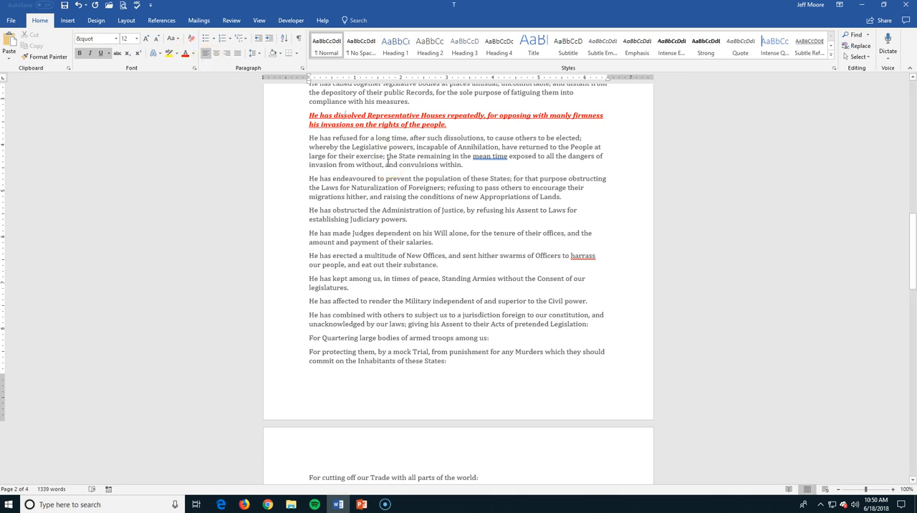
left_click(419, 361)
left_click_drag(418, 361, 308, 336)
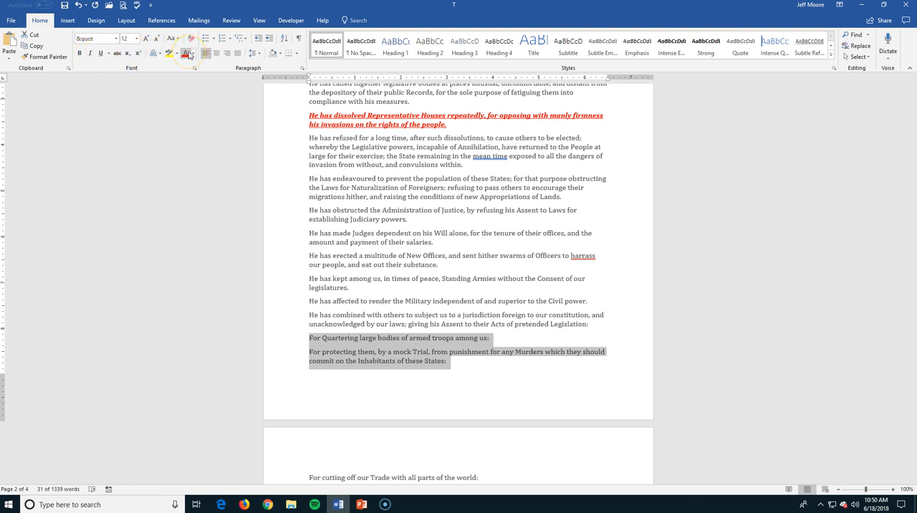
left_click(360, 265)
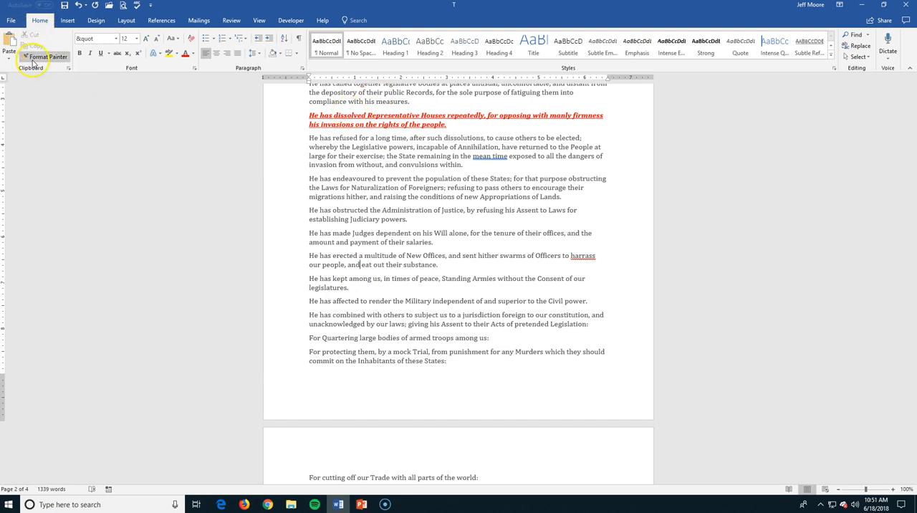
Use Format Painter to copy the "He has dissolved" paragraph's red formatting onto the "For Quartering", "For protecting" and "He has obstructed the Administration" paragraphs
left_click_drag(450, 126, 311, 116)
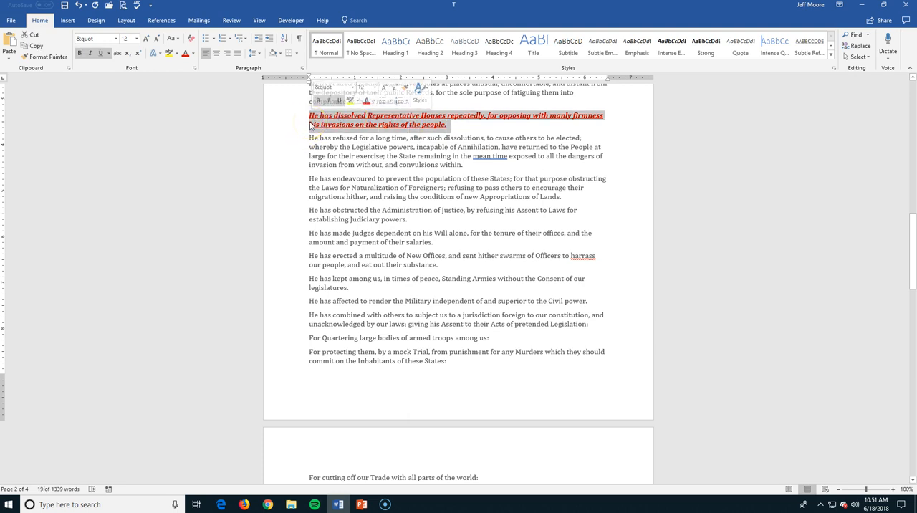
left_click(59, 59)
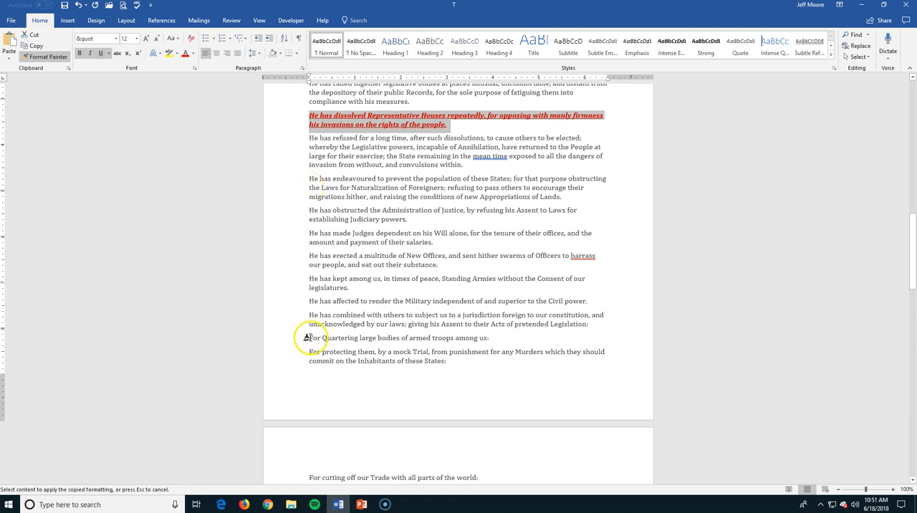
mouse_move(307, 339)
left_mouse_down()
mouse_move(344, 354)
mouse_move(450, 361)
left_mouse_up()
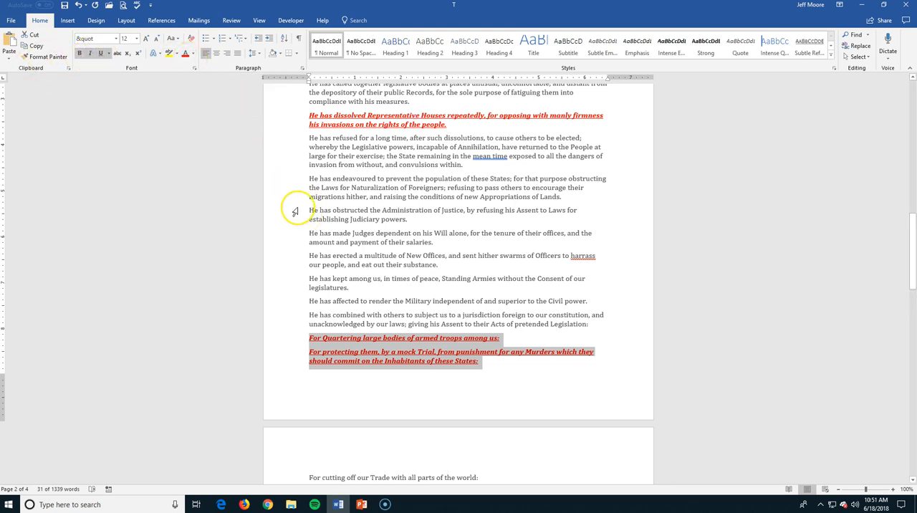
left_click(43, 56)
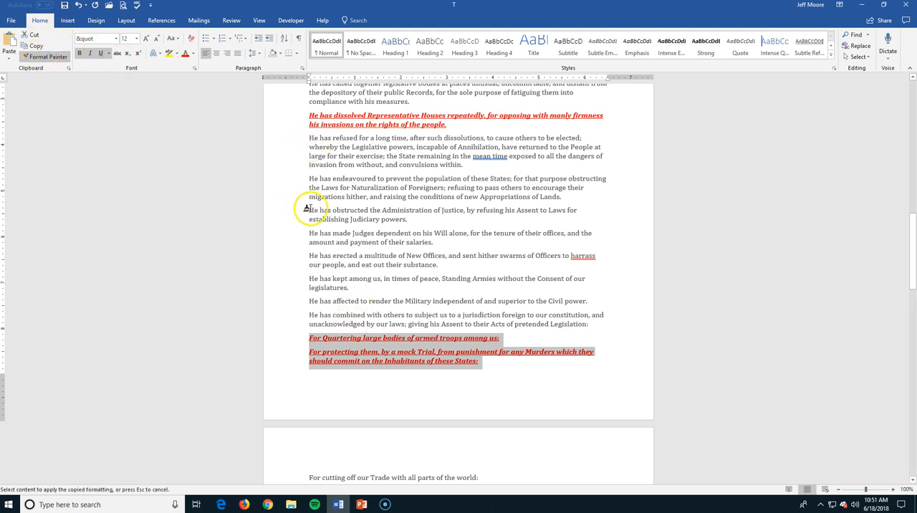
mouse_move(308, 210)
left_mouse_down()
mouse_move(395, 211)
mouse_move(407, 220)
left_mouse_up()
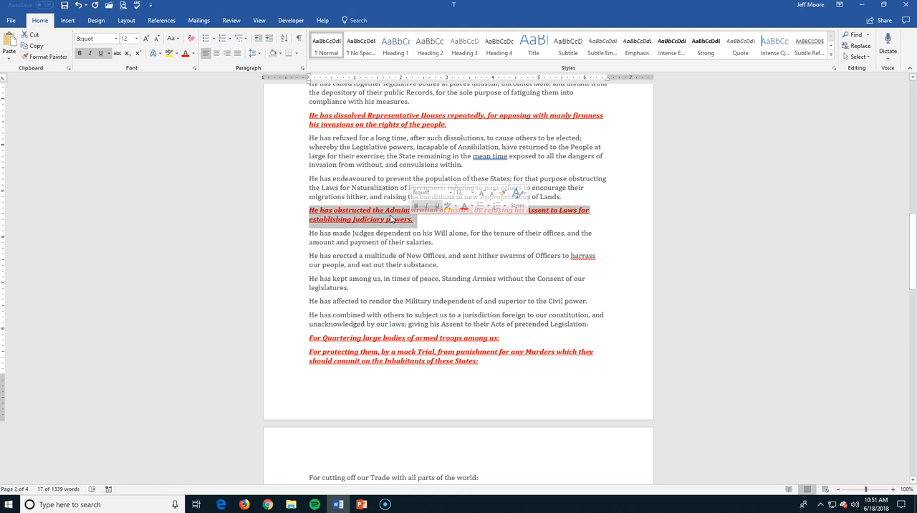